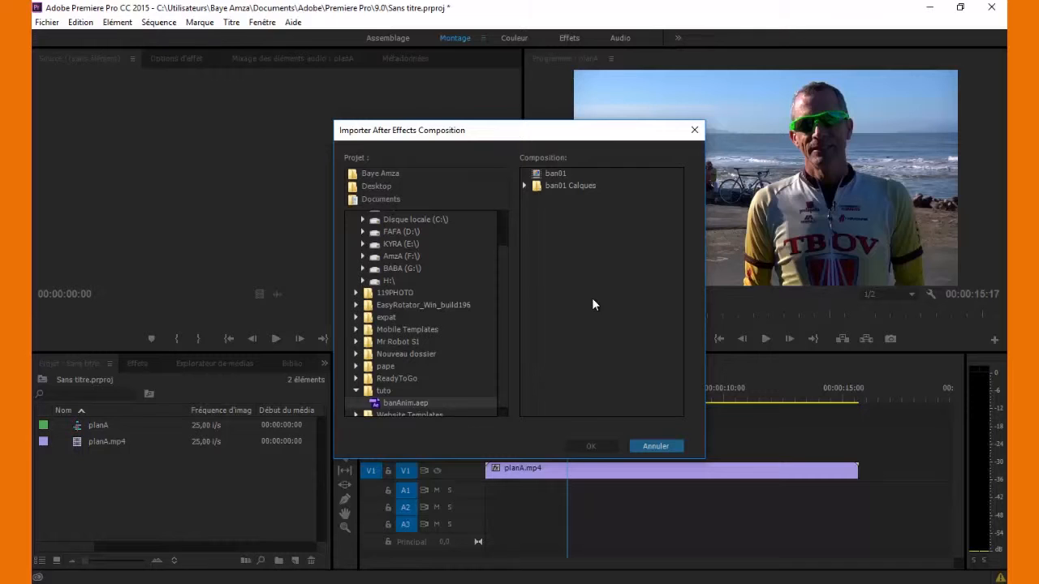
# - Import the ban01 composition and place only its video on V2 above planA.mp4, shifted earlier
pyautogui.click(551, 174)
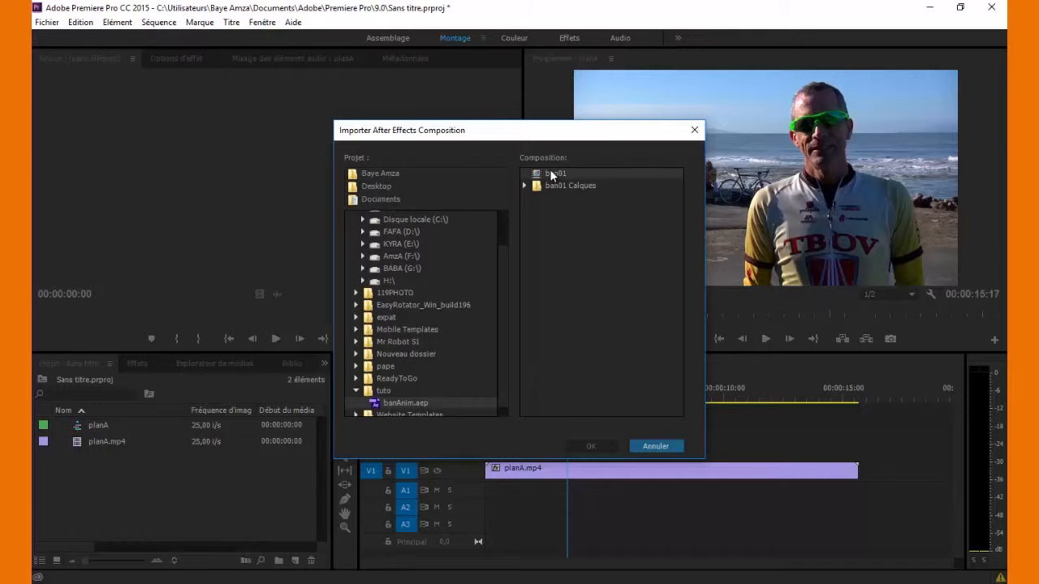
pyautogui.click(590, 446)
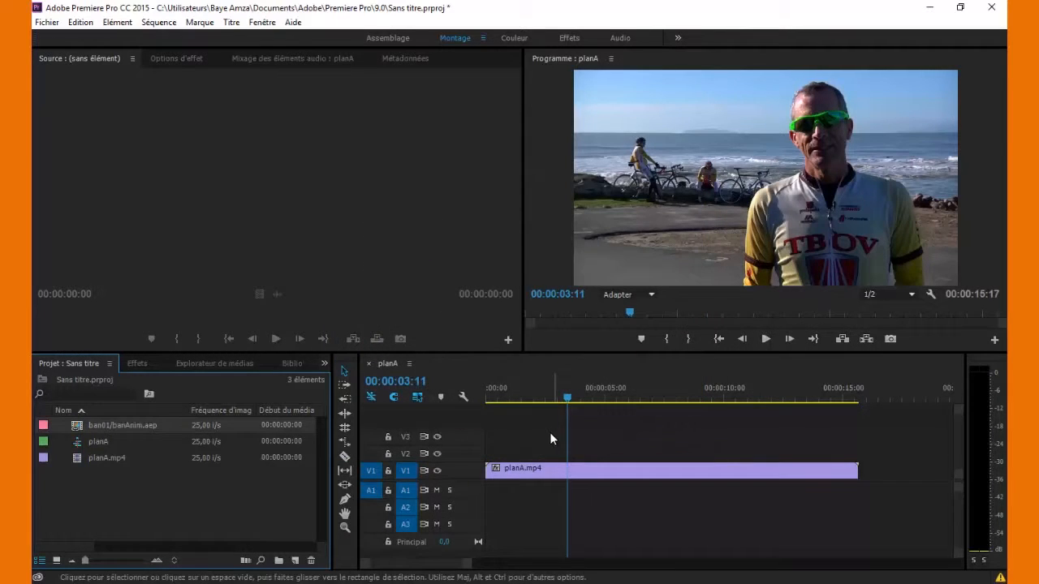
pyautogui.doubleClick(77, 428)
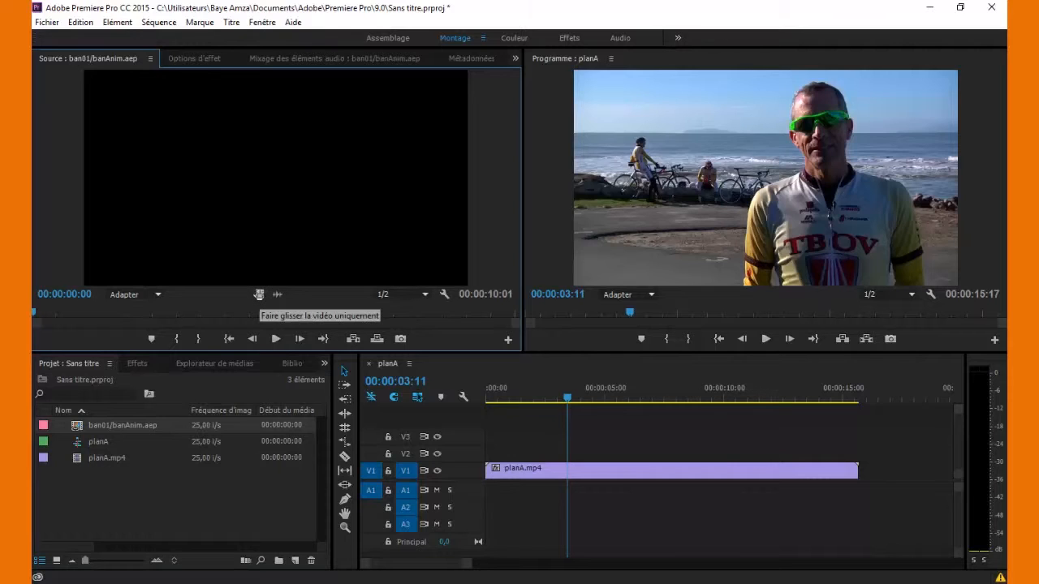
pyautogui.moveTo(259, 295); pyautogui.dragTo(640, 457)
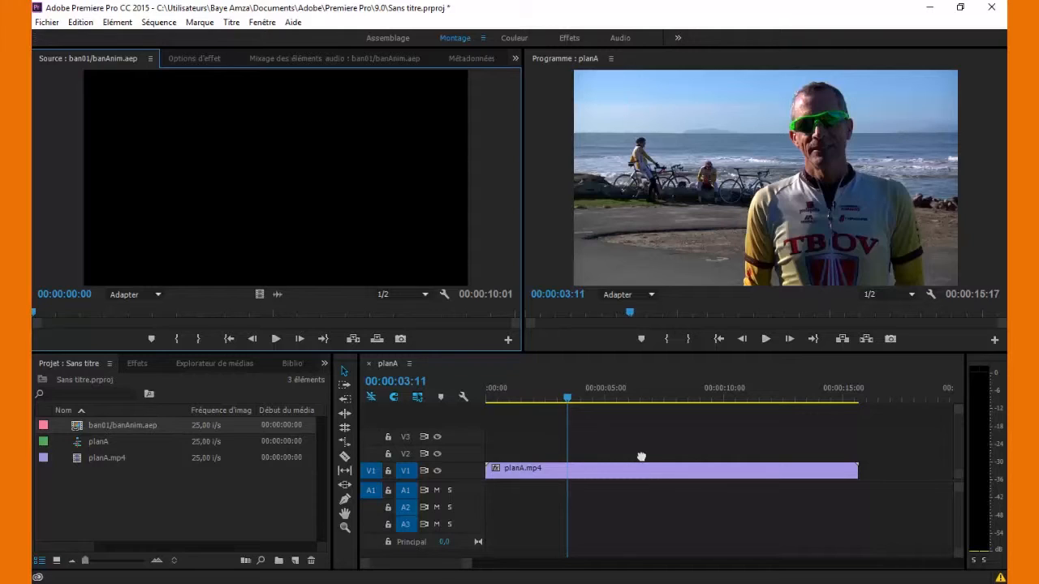
pyautogui.moveTo(641, 457); pyautogui.dragTo(641, 457)
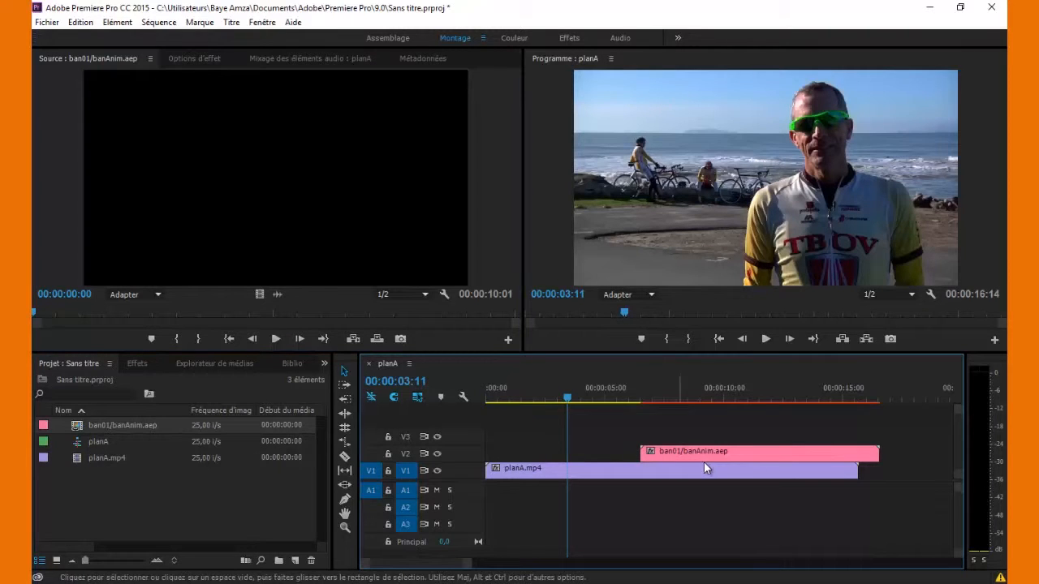
pyautogui.moveTo(730, 452); pyautogui.dragTo(640, 457)
# - Scrub to 00:00:07:08 to check the white banner over the cyclist, then open the Titre menu
pyautogui.click(665, 428)
pyautogui.moveTo(554, 399); pyautogui.dragTo(651, 397)
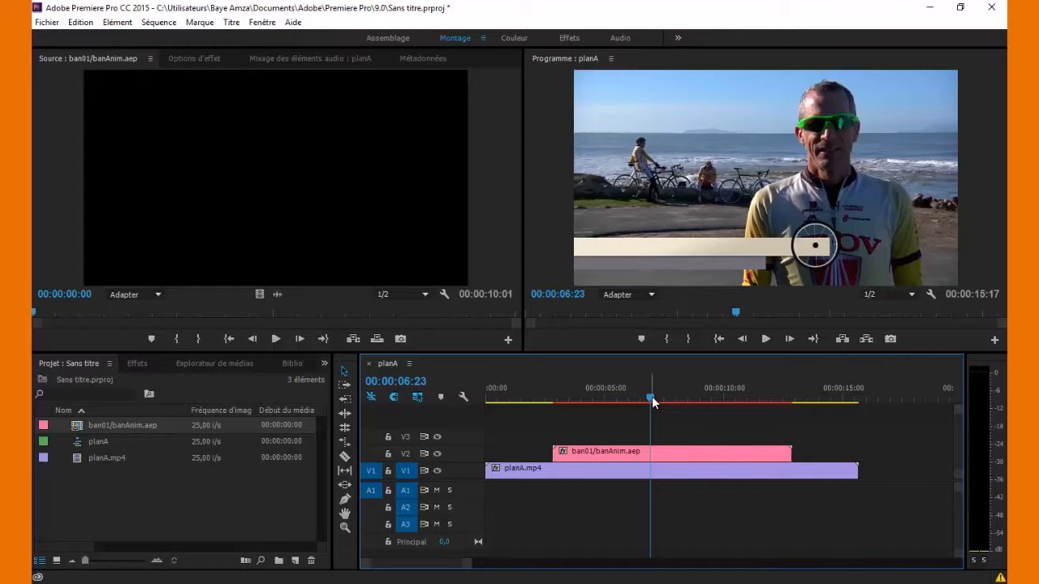
pyautogui.moveTo(654, 402); pyautogui.dragTo(662, 399)
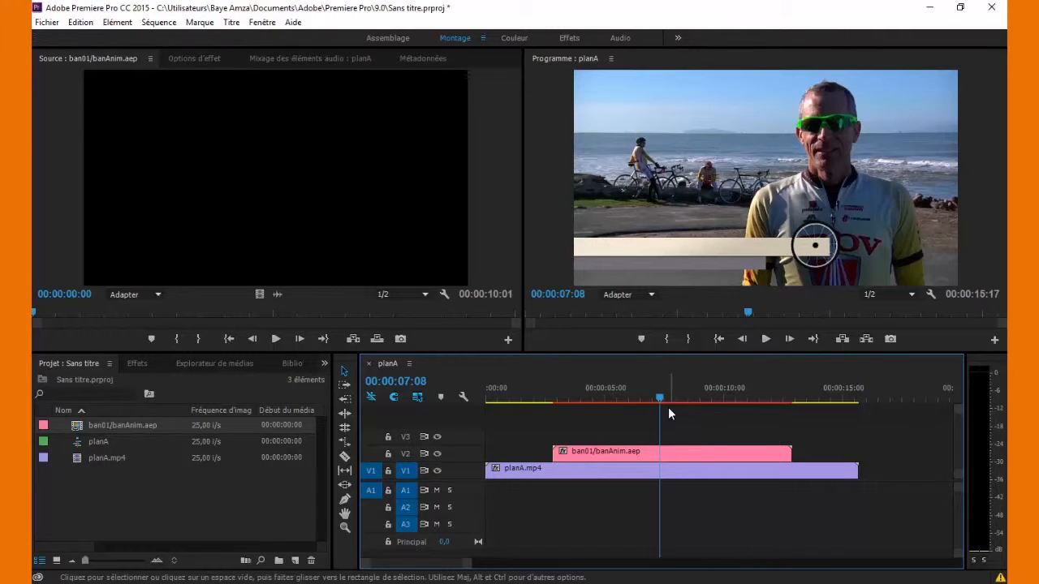
pyautogui.click(182, 508)
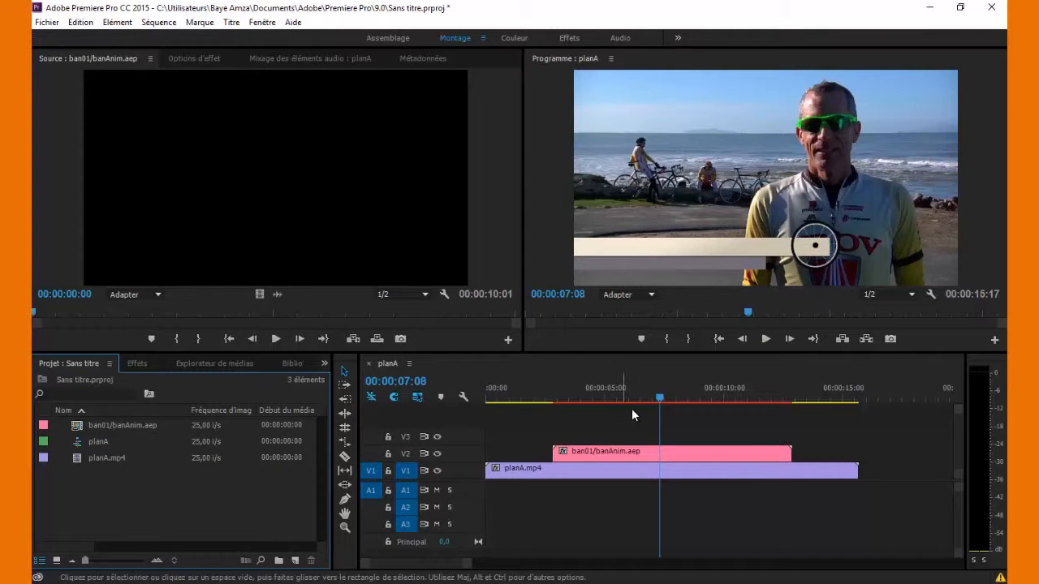
pyautogui.click(231, 21)
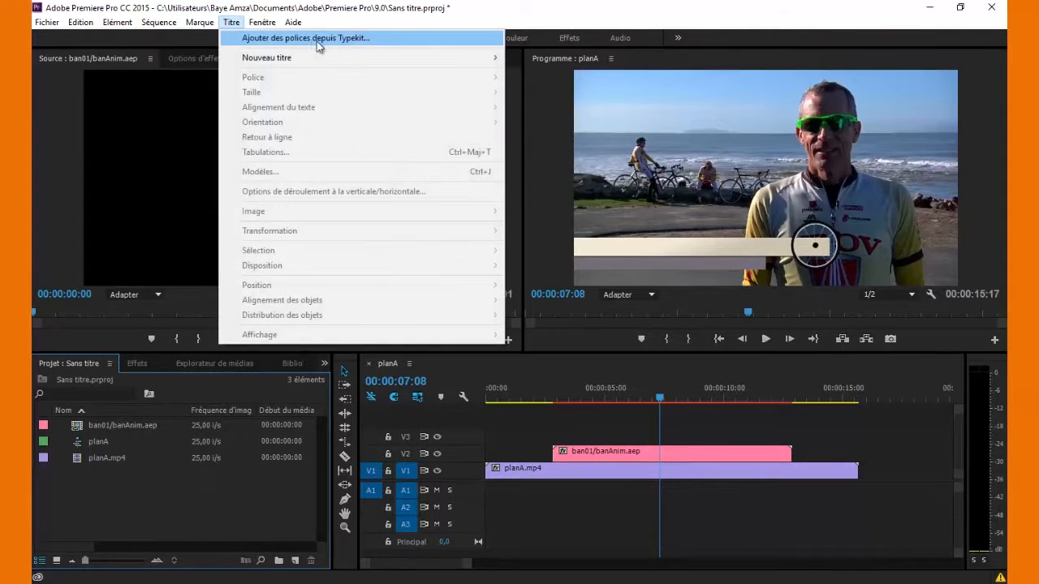
# - Create a new default still title, Titre 03
pyautogui.moveTo(446, 58)
pyautogui.click(538, 59)
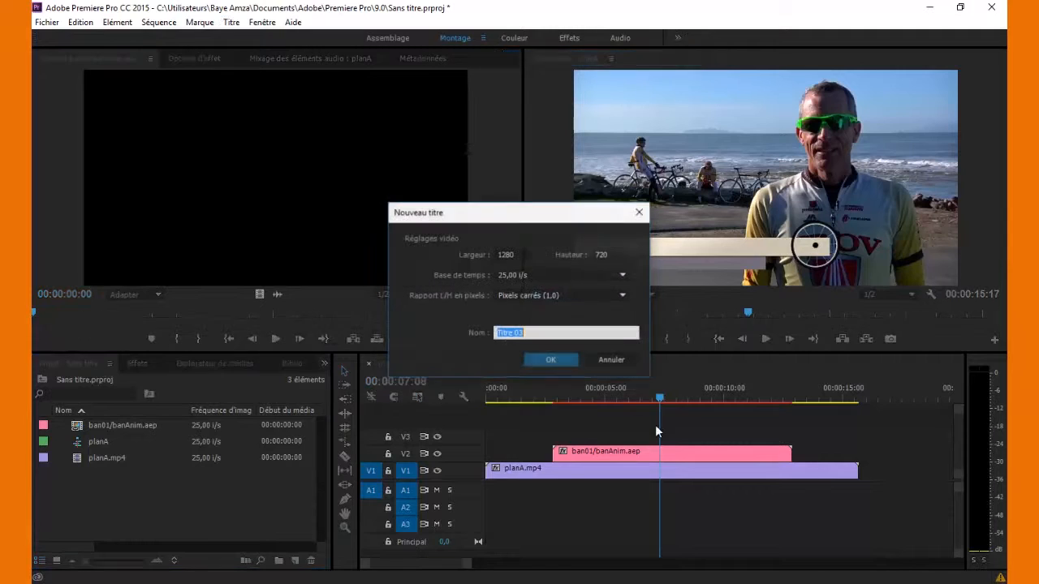
pyautogui.moveTo(544, 205); pyautogui.dragTo(550, 136)
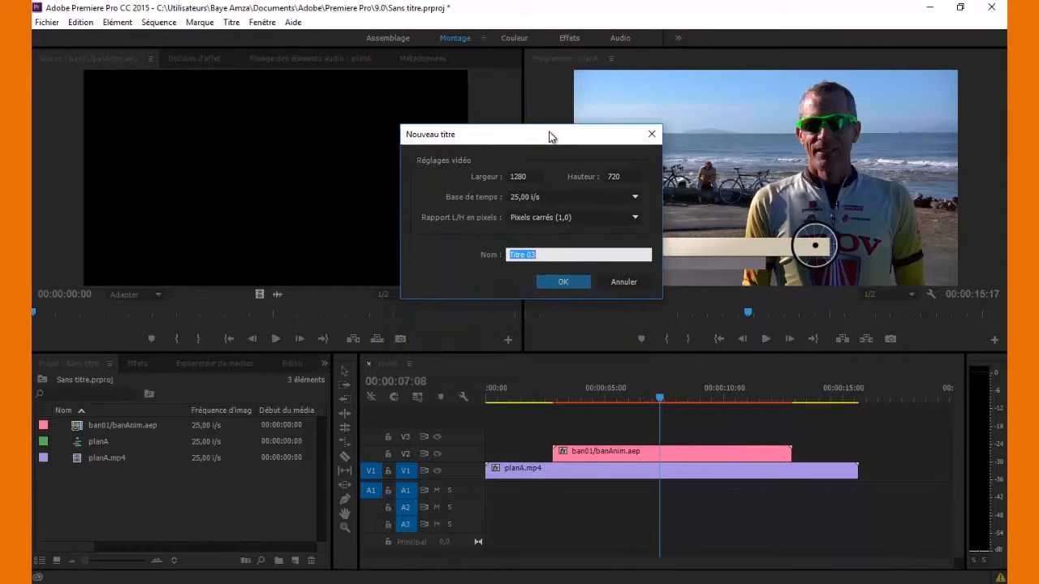
pyautogui.click(574, 280)
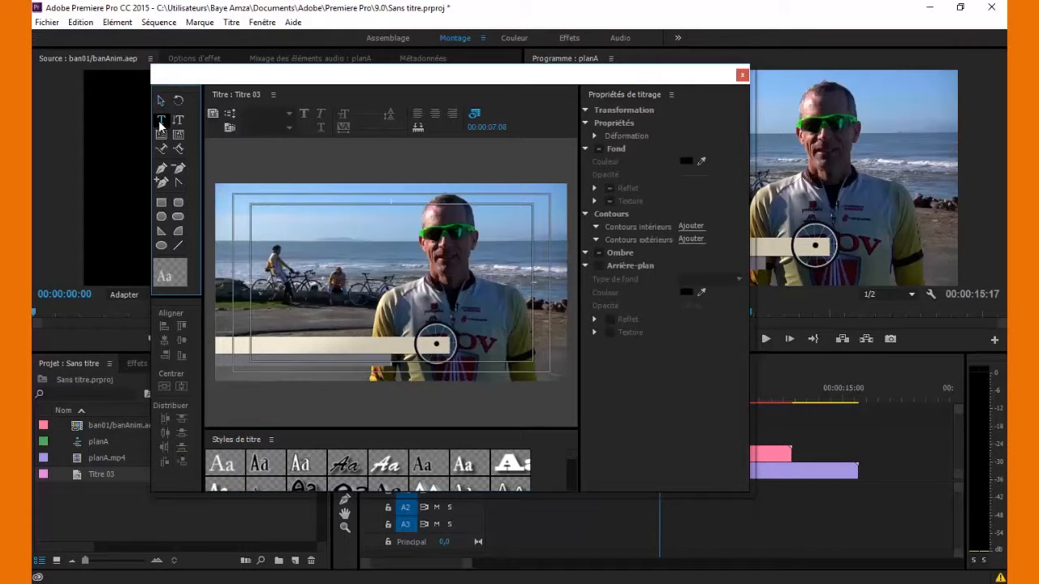
# - Type the cyclist's name and 'Cycliste' on two lines, then select all the text
pyautogui.click(269, 278)
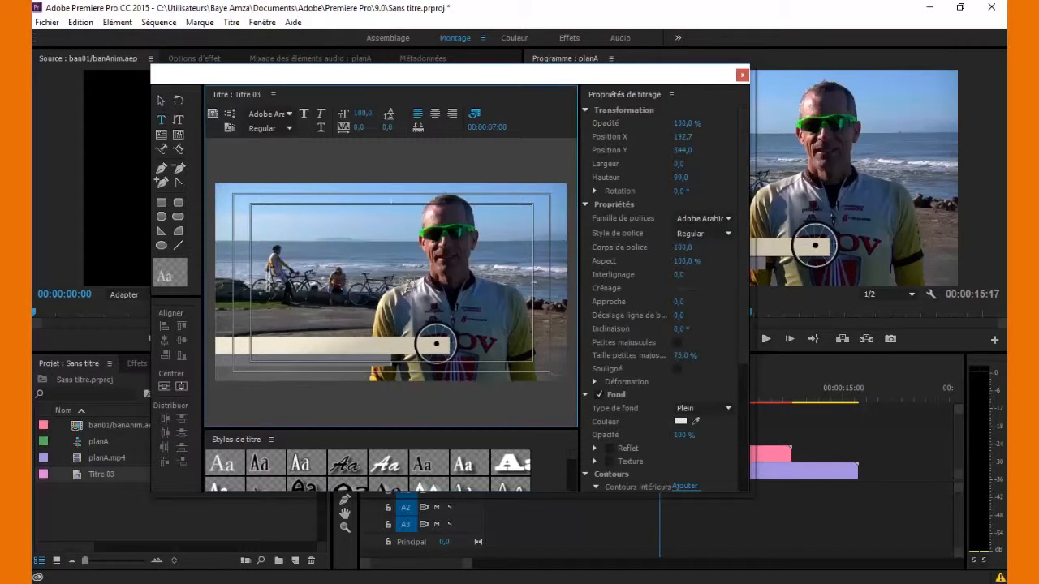
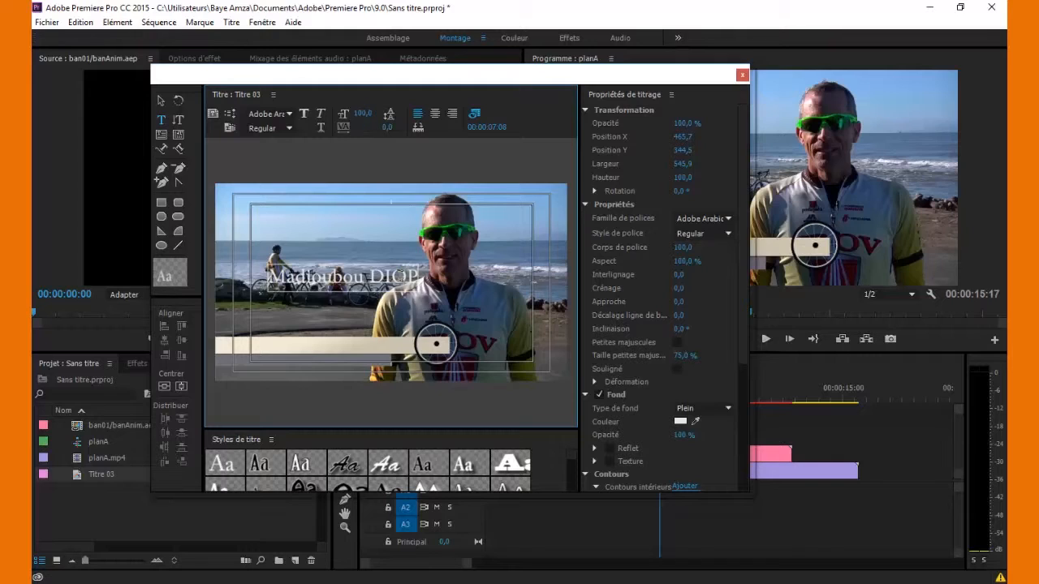
pyautogui.press('Return')
pyautogui.write('C')
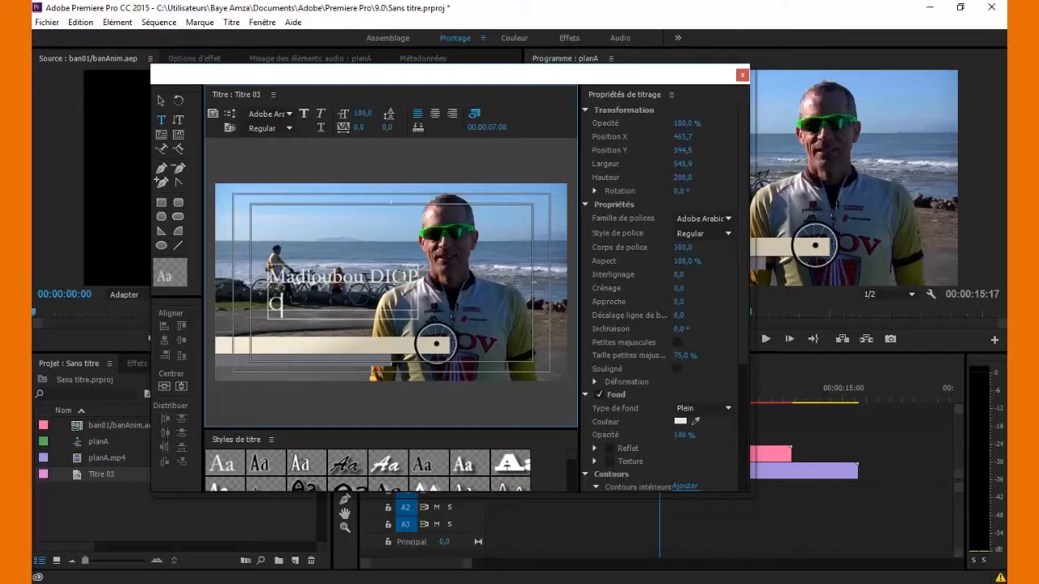
pyautogui.write('ycliste')
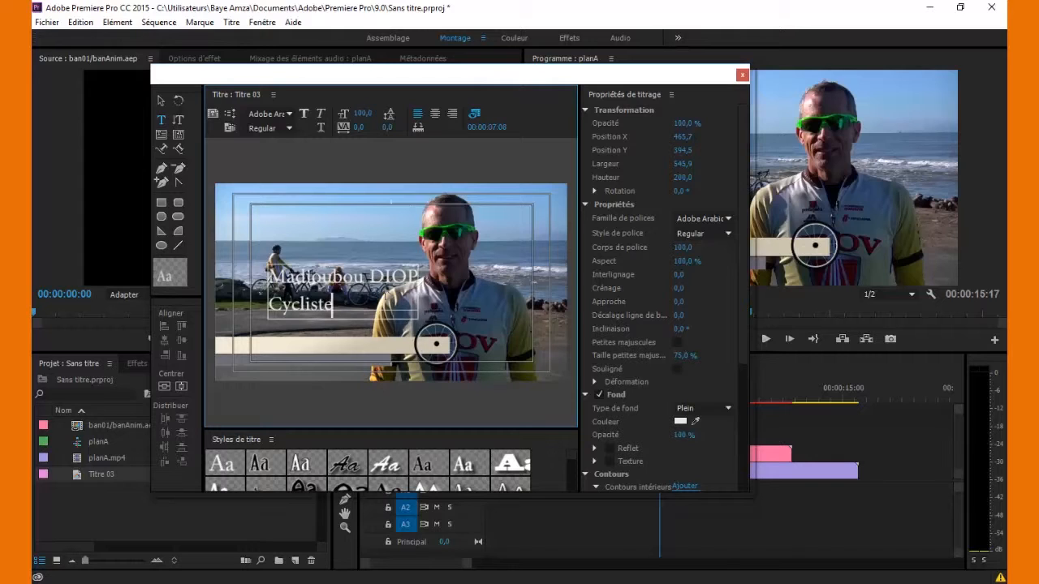
pyautogui.hotkey('ctrl', 'a')
# - Set the title text font to Arial Black
pyautogui.click(688, 219)
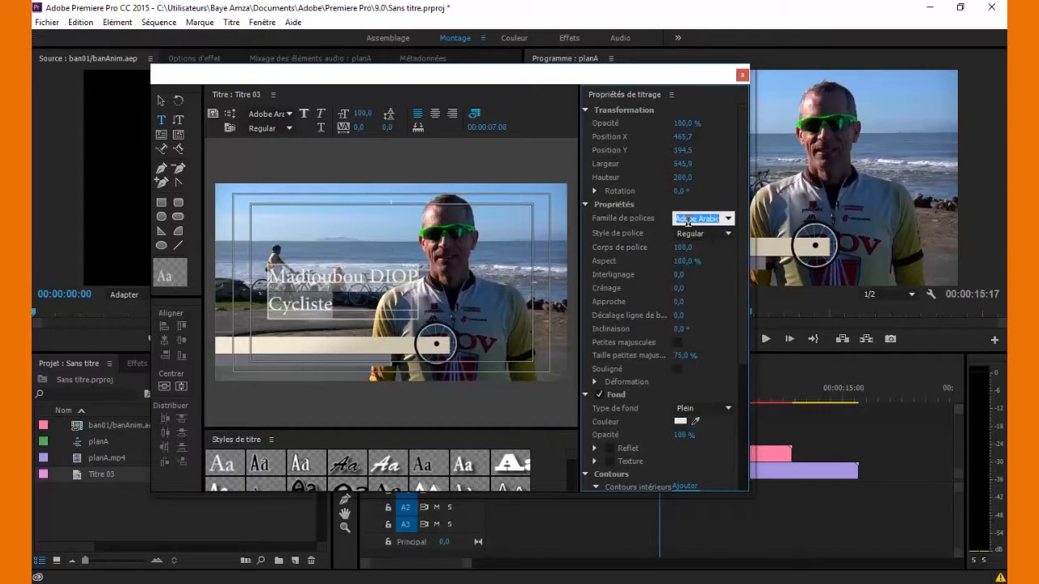
pyautogui.write('Arial')
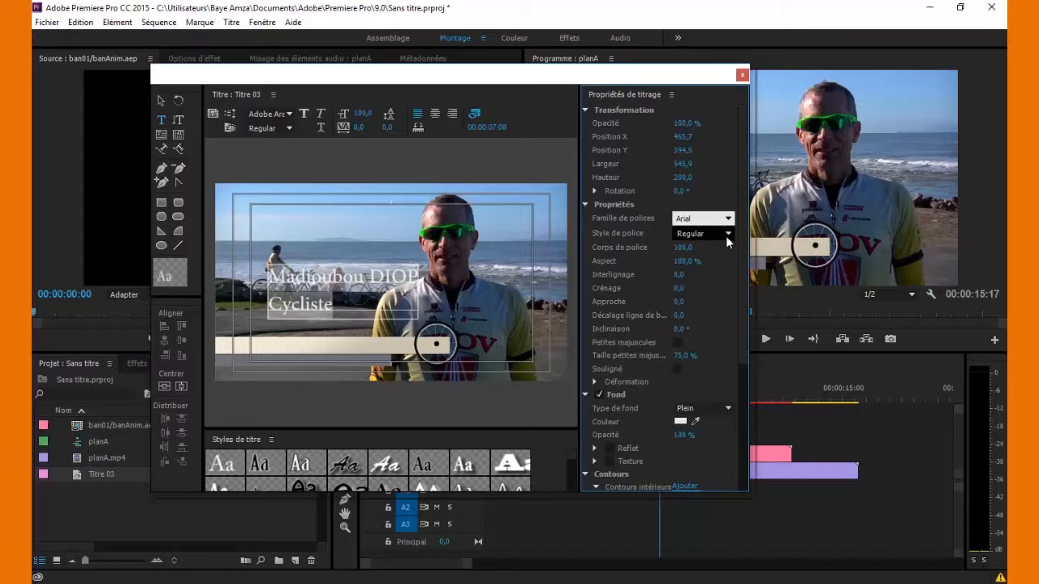
pyautogui.click(725, 235)
pyautogui.click(714, 298)
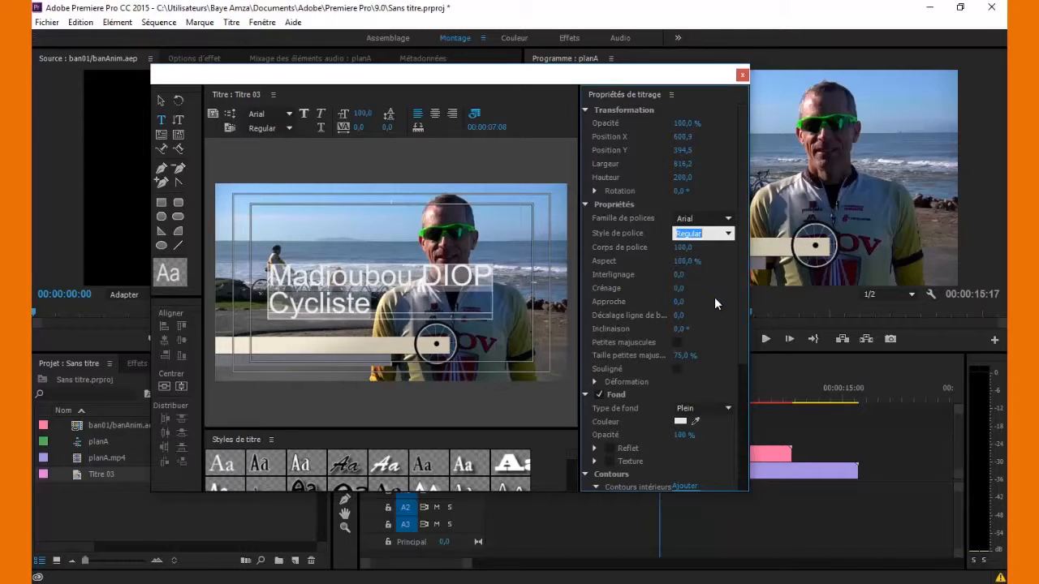
pyautogui.click(732, 235)
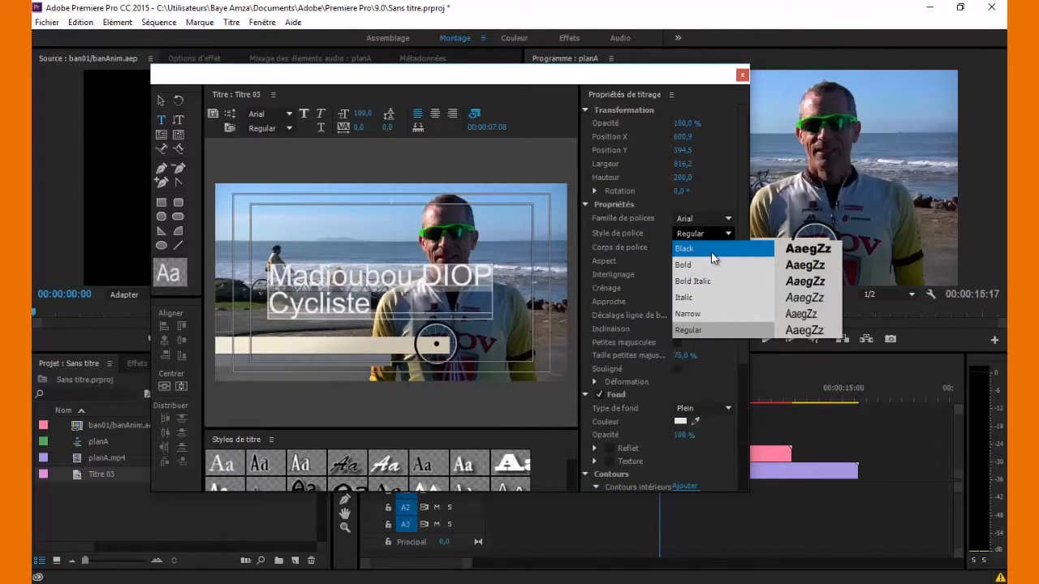
pyautogui.click(712, 249)
# - Make 'Cycliste' Arial Italic at size 30
pyautogui.click(412, 305)
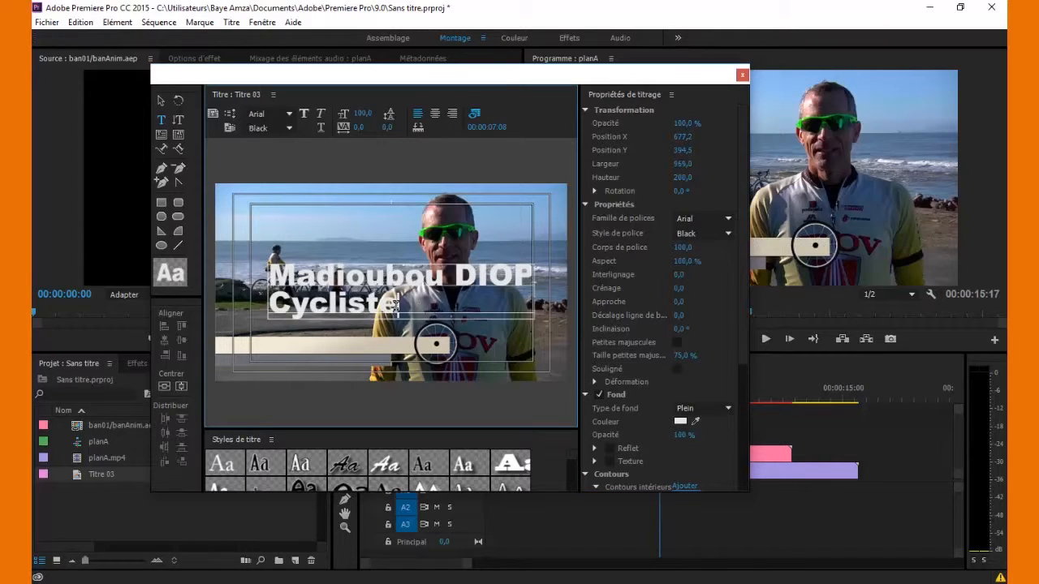
pyautogui.click(728, 233)
pyautogui.click(714, 297)
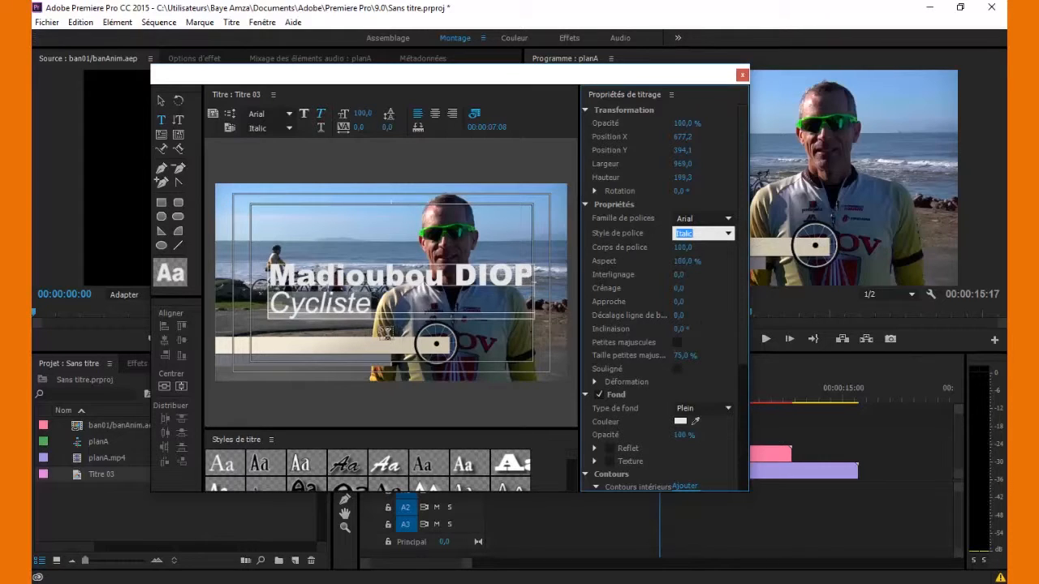
pyautogui.click(683, 248)
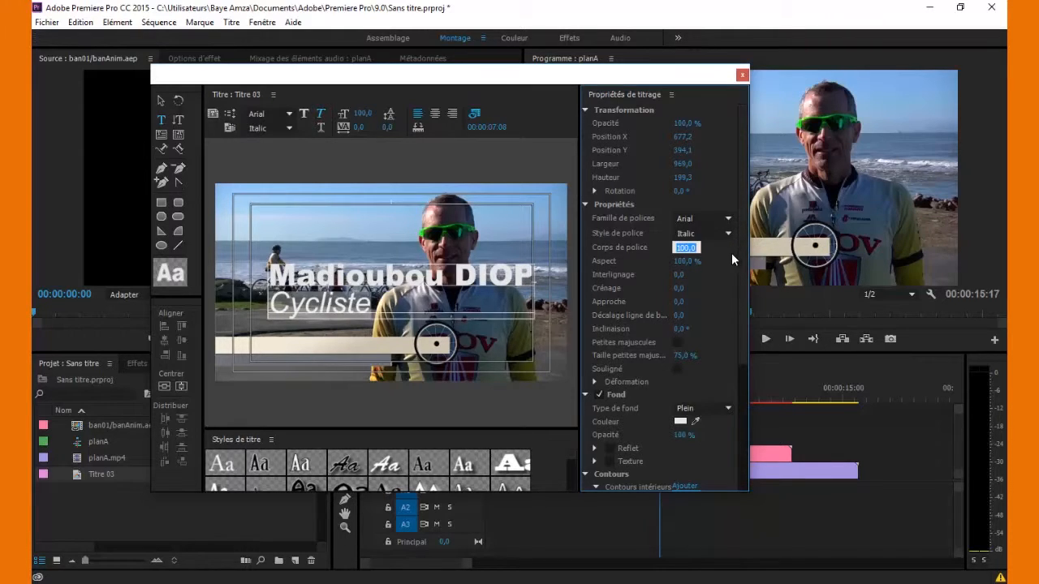
pyautogui.write('30')
pyautogui.press('Return')
# - Set the name line to size 45 and 'Cycliste' to size 35
pyautogui.click(487, 275)
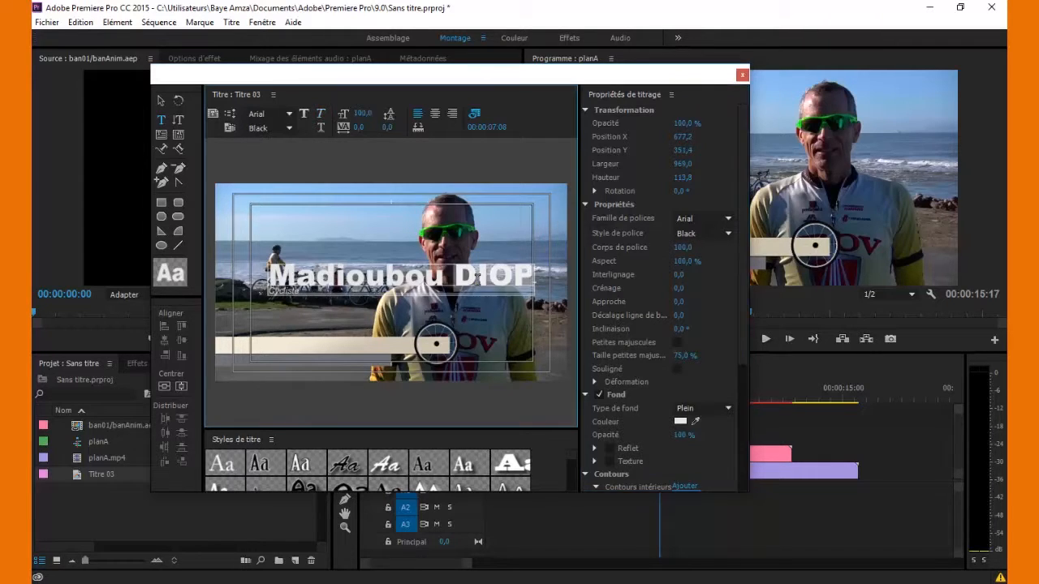
pyautogui.moveTo(529, 274); pyautogui.dragTo(270, 272)
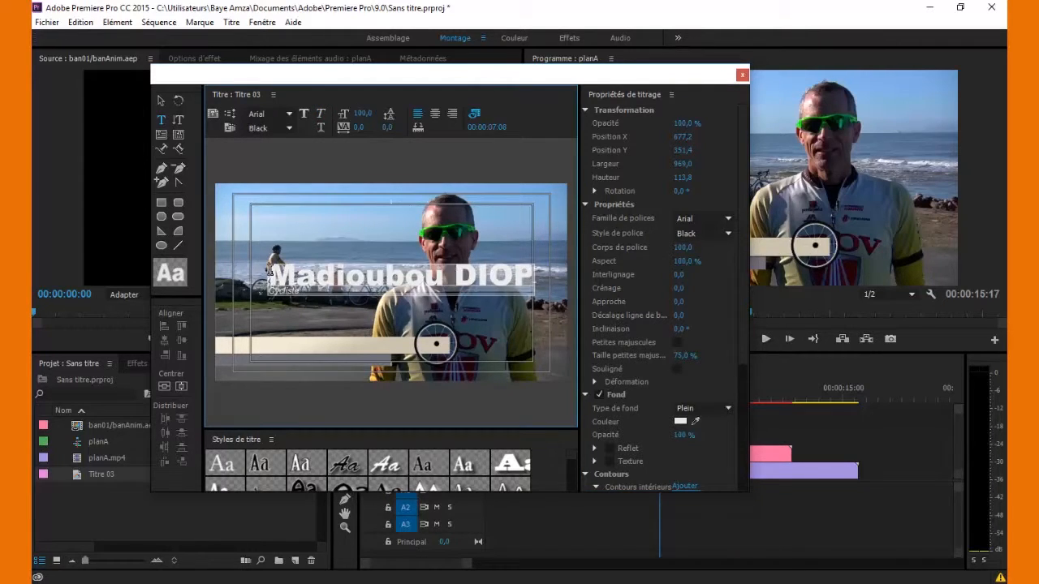
pyautogui.click(682, 247)
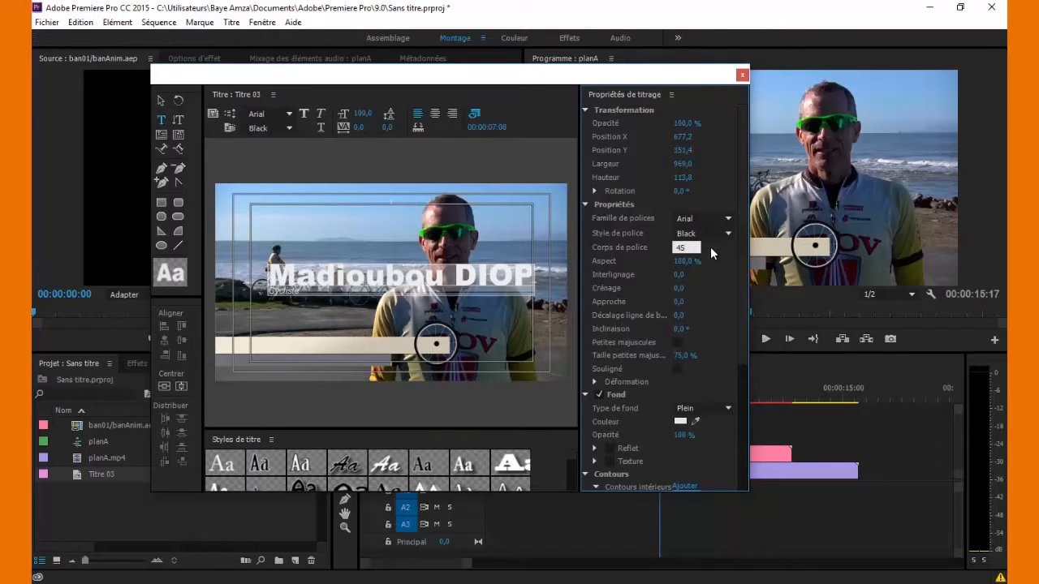
pyautogui.press('Return')
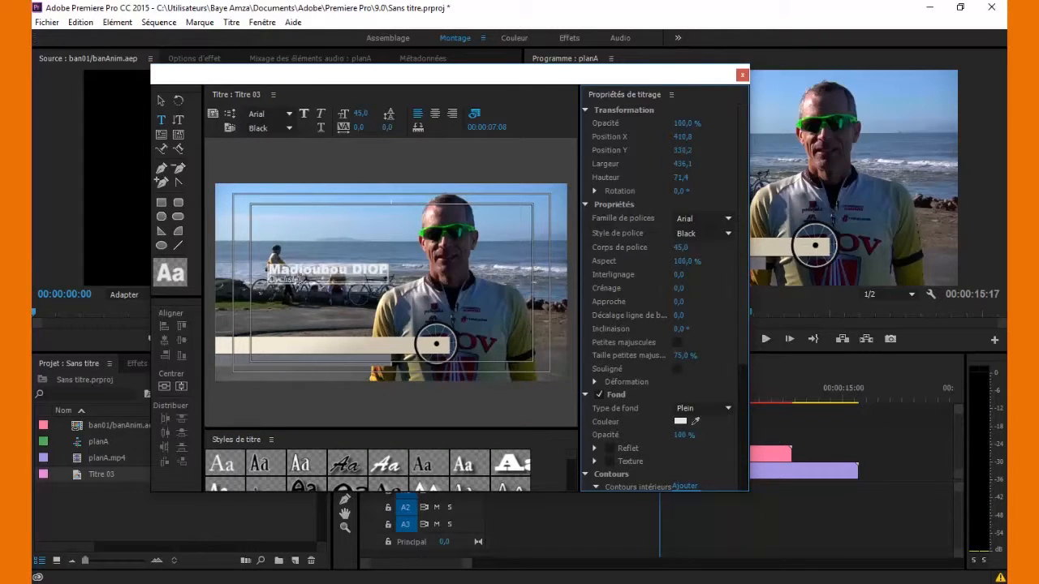
pyautogui.click(306, 279)
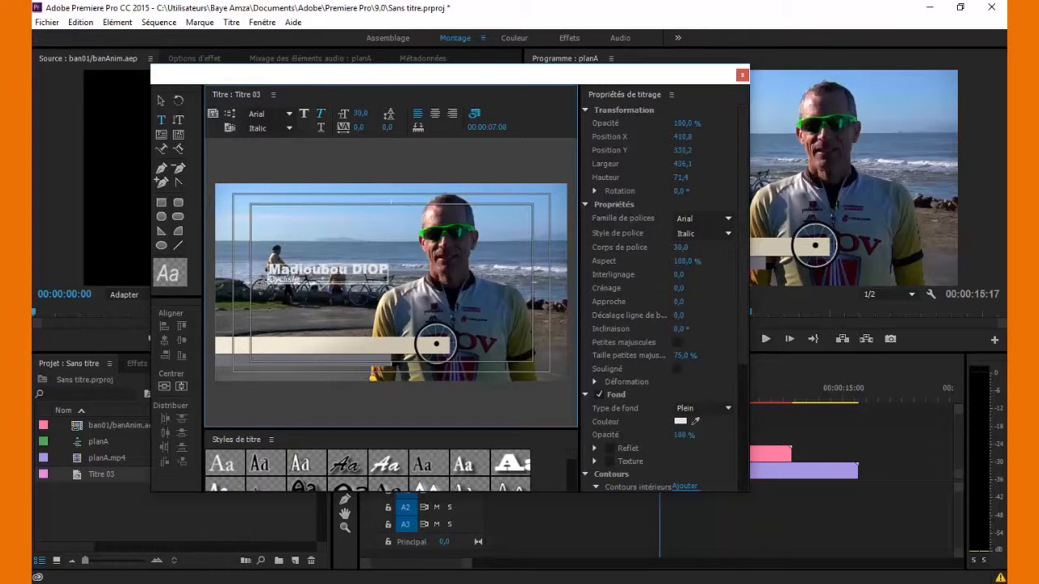
pyautogui.click(680, 247)
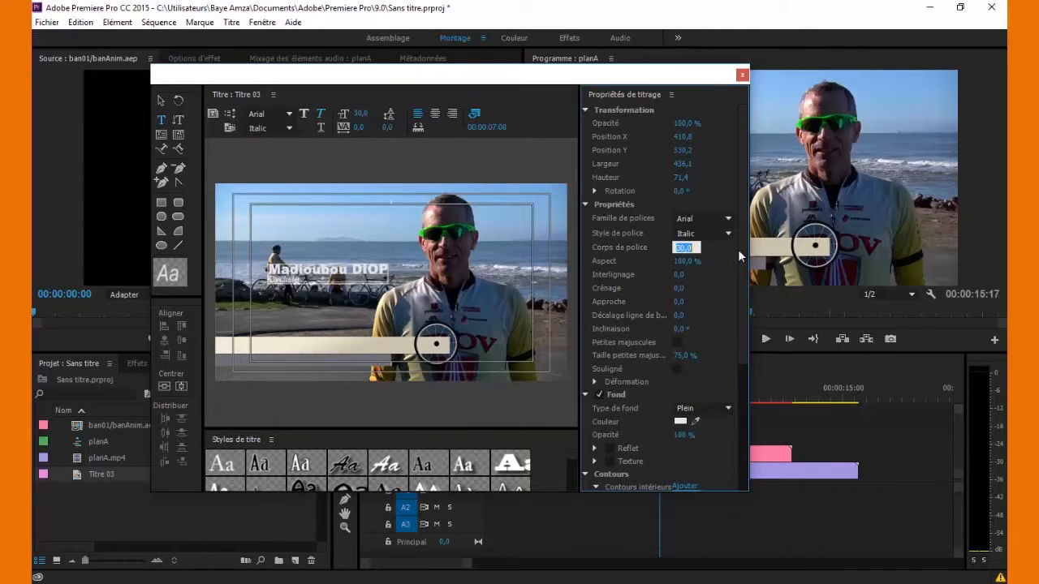
pyautogui.write('35')
pyautogui.press('Return')
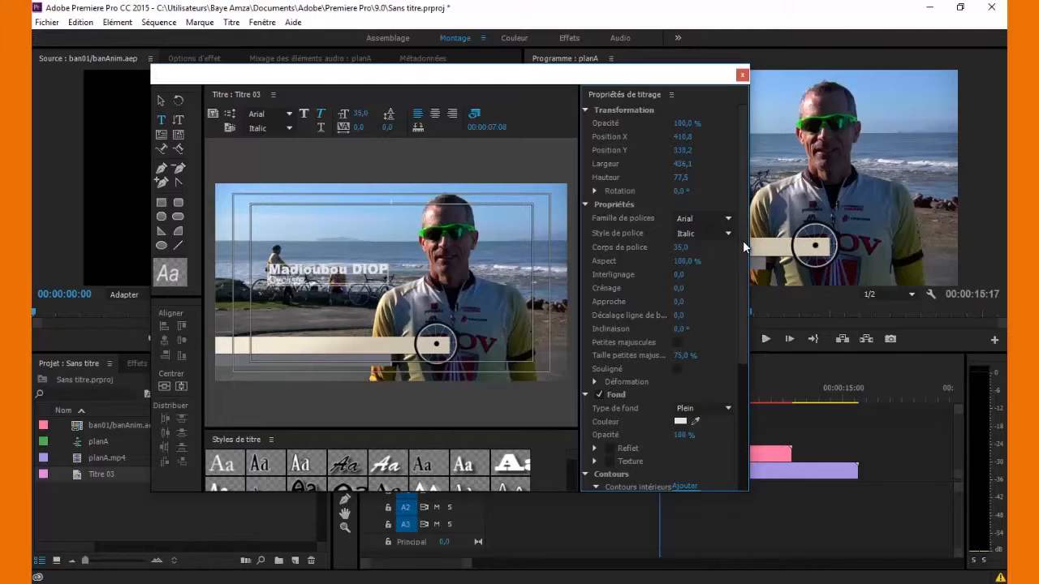
# - Switch to the Selection tool and select the whole title text block
pyautogui.click(156, 100)
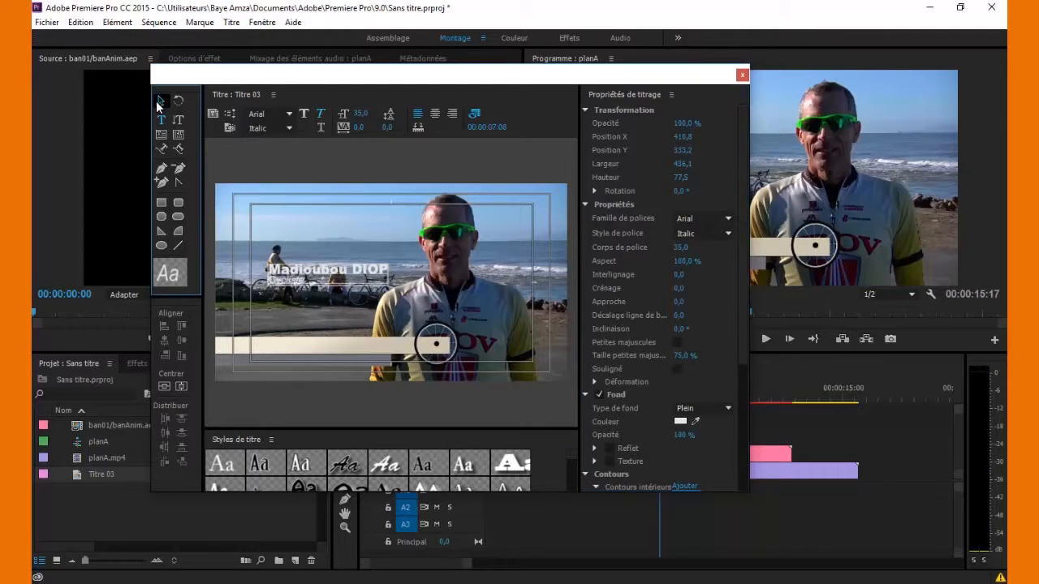
pyautogui.click(308, 185)
pyautogui.click(306, 274)
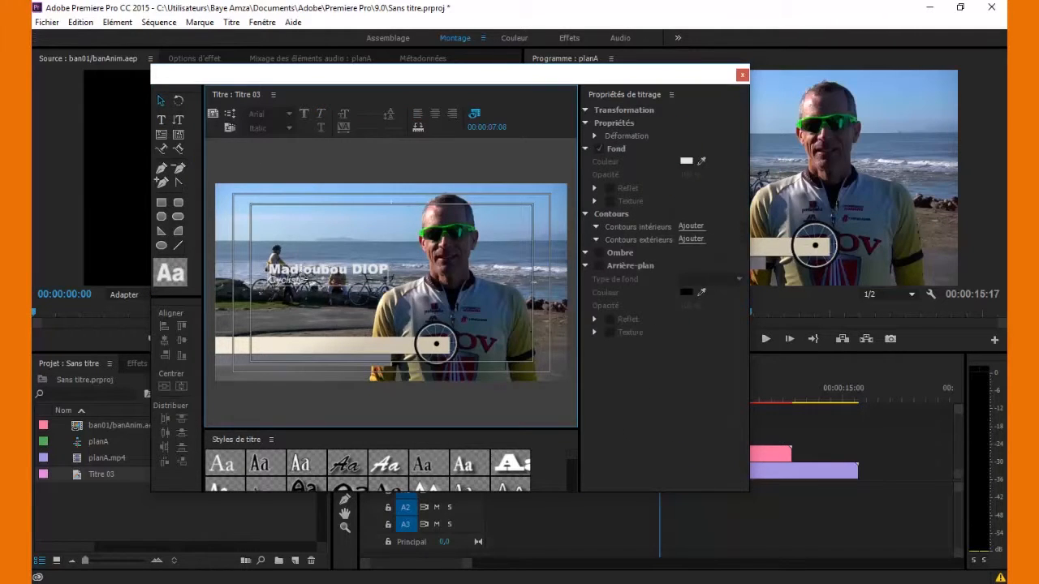
# - Move the text onto the cream bar, set leading to 15, and open the name's fill colour picker
pyautogui.moveTo(306, 274); pyautogui.dragTo(283, 347)
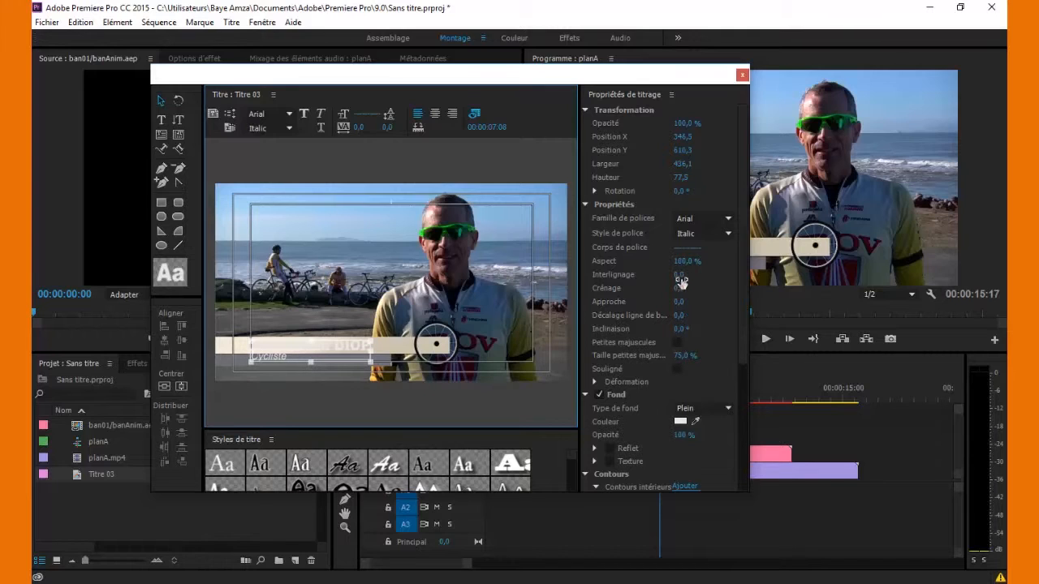
pyautogui.moveTo(681, 278); pyautogui.dragTo(696, 277)
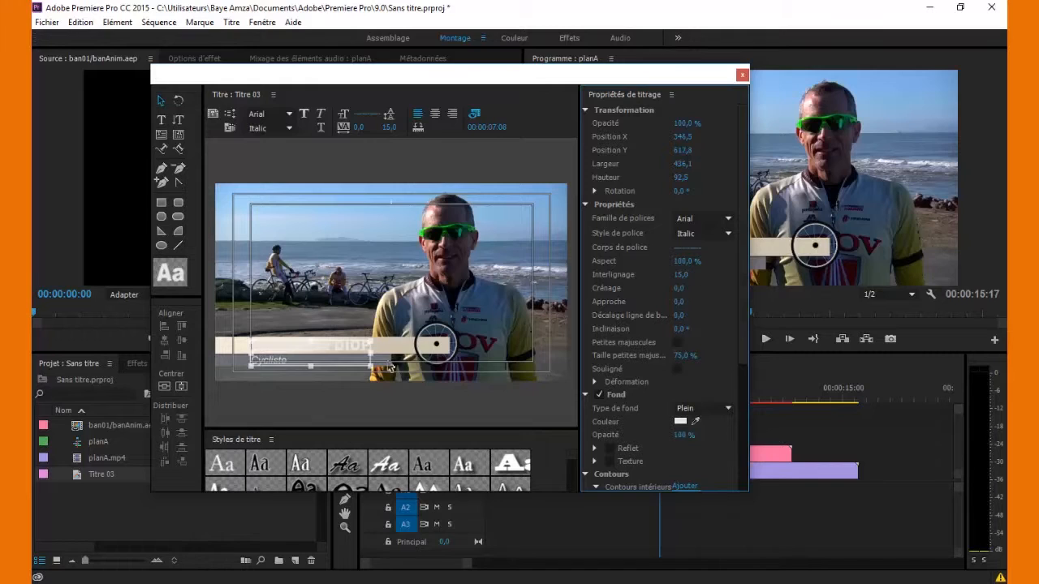
pyautogui.doubleClick(333, 346)
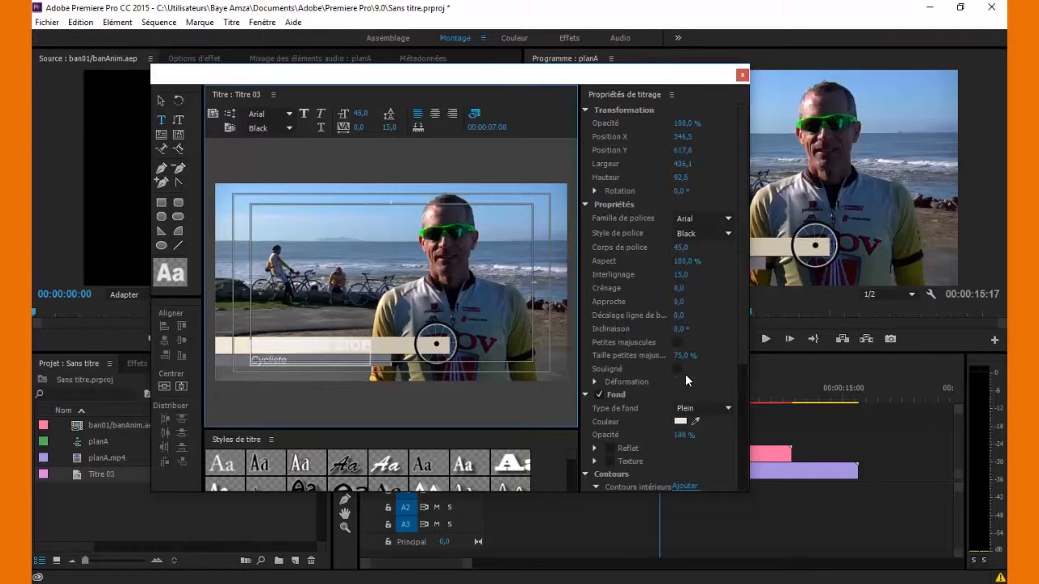
pyautogui.click(679, 422)
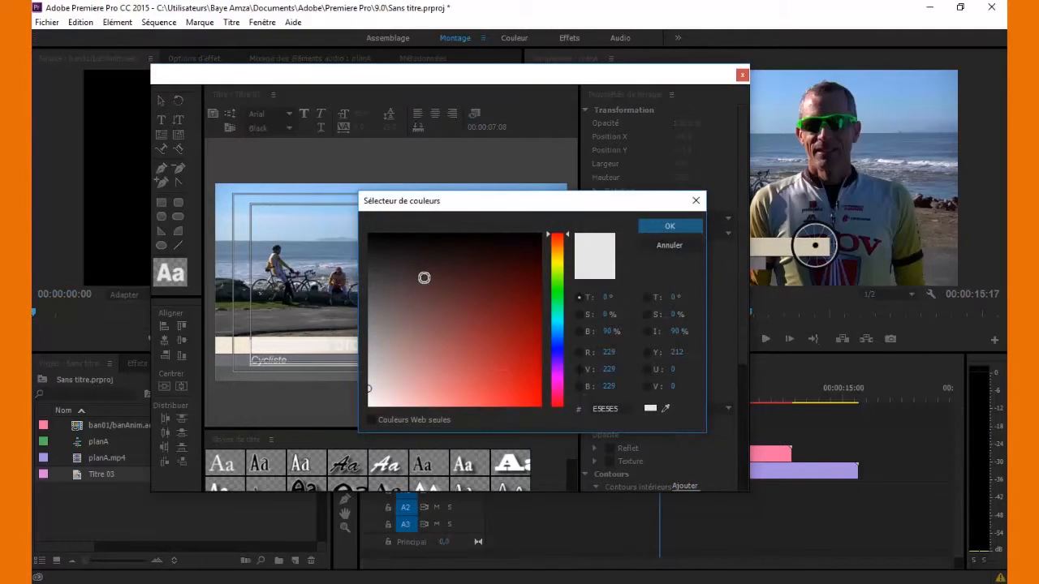
# - Give the name line a near-black 181818 fill
pyautogui.click(380, 253)
pyautogui.moveTo(380, 254); pyautogui.dragTo(370, 250)
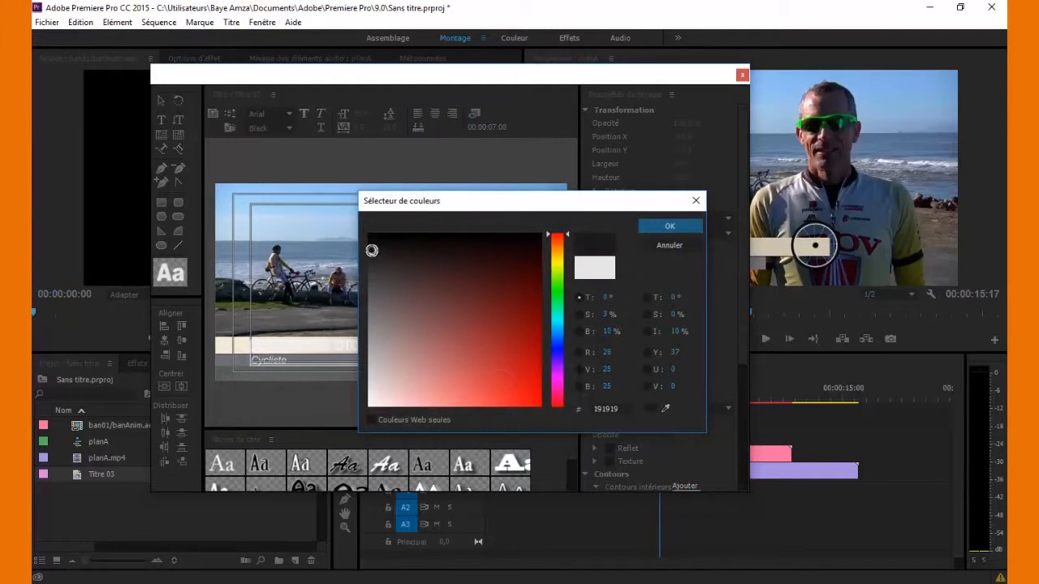
pyautogui.click(669, 228)
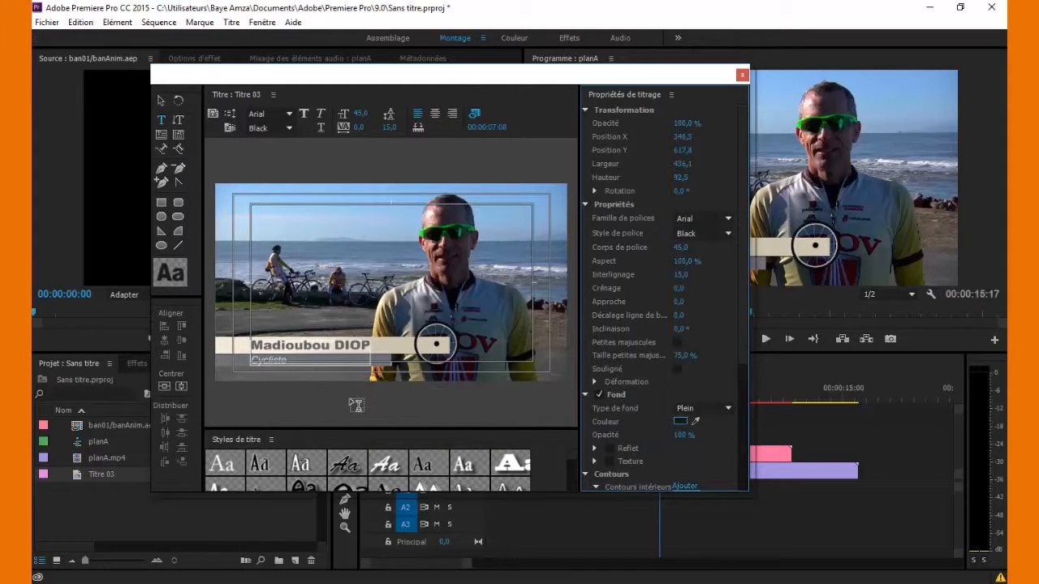
# - Enable a drop shadow on the title text with distance 2
pyautogui.click(160, 99)
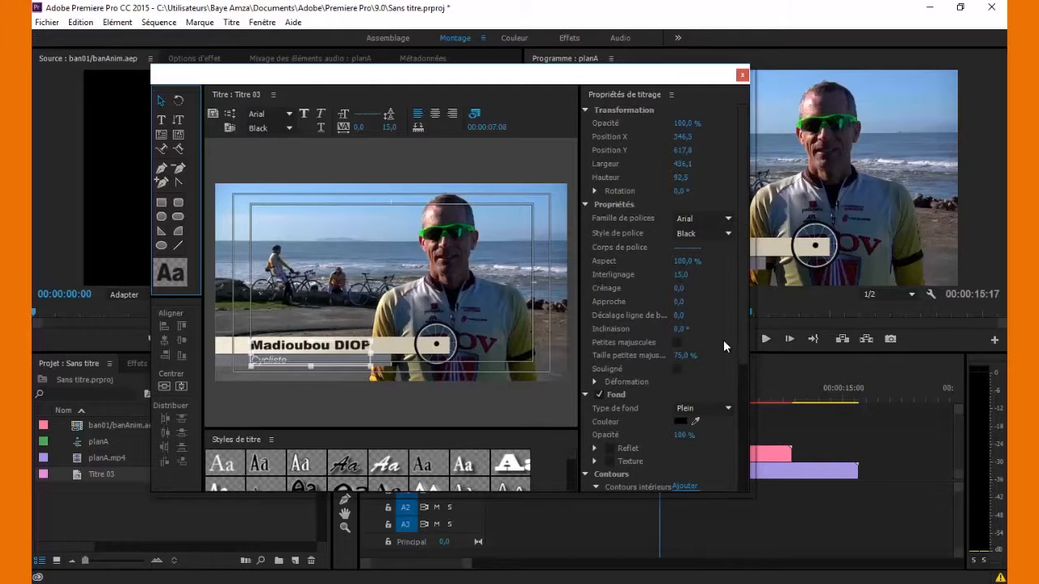
pyautogui.scroll(-5, 742, 357)
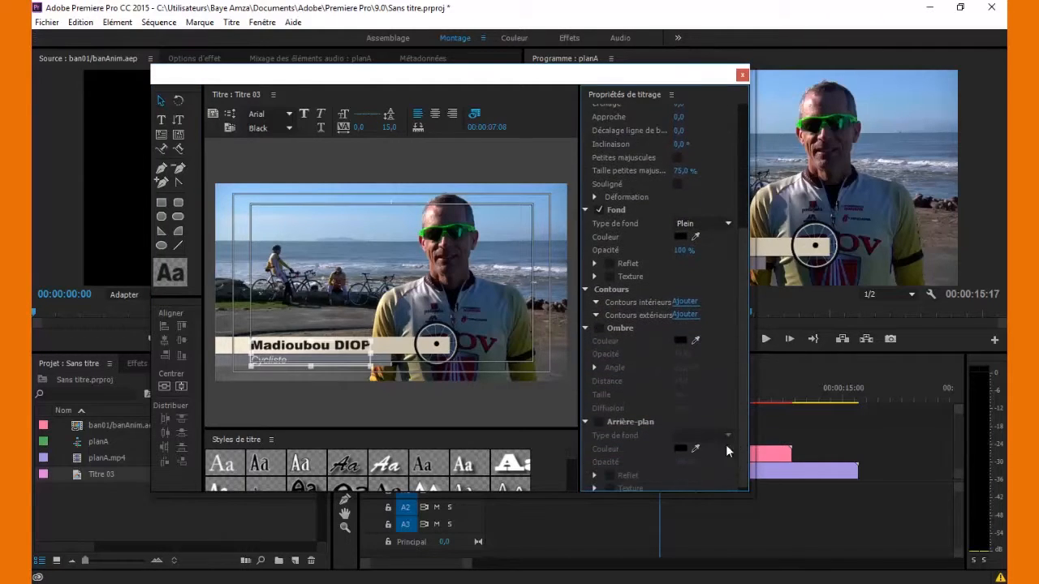
pyautogui.click(600, 328)
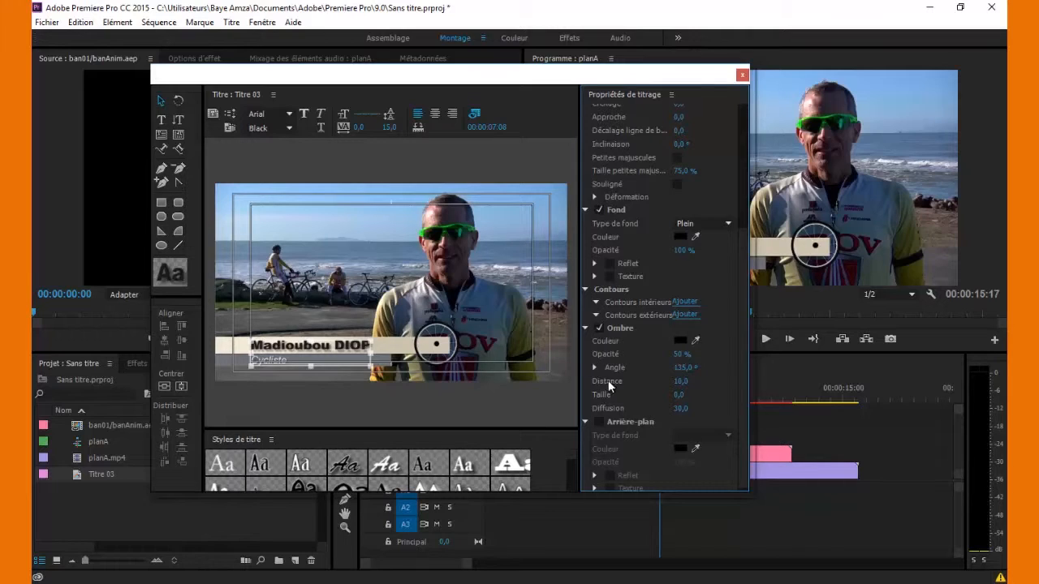
pyautogui.moveTo(678, 384); pyautogui.dragTo(691, 384)
pyautogui.write('2')
pyautogui.press('Return')
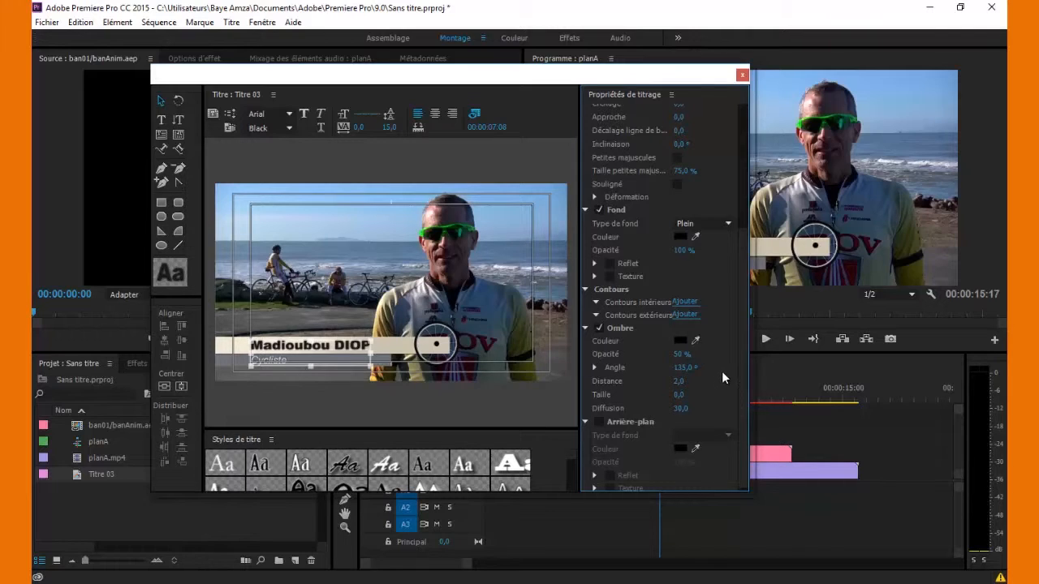
# - Place Titre 03 on track V3, starting where the banner animates in
pyautogui.click(742, 75)
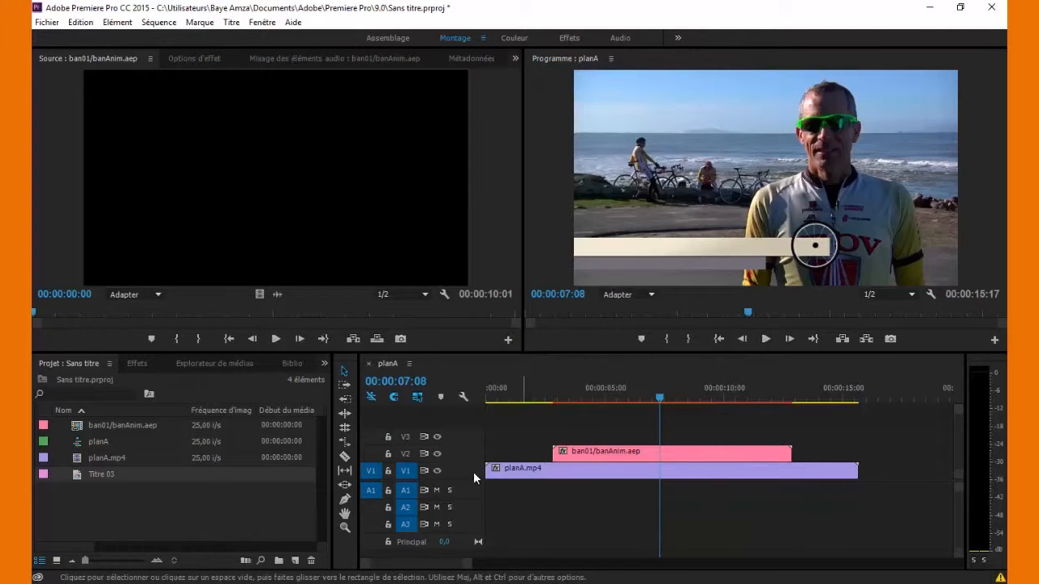
pyautogui.moveTo(88, 477); pyautogui.dragTo(619, 439)
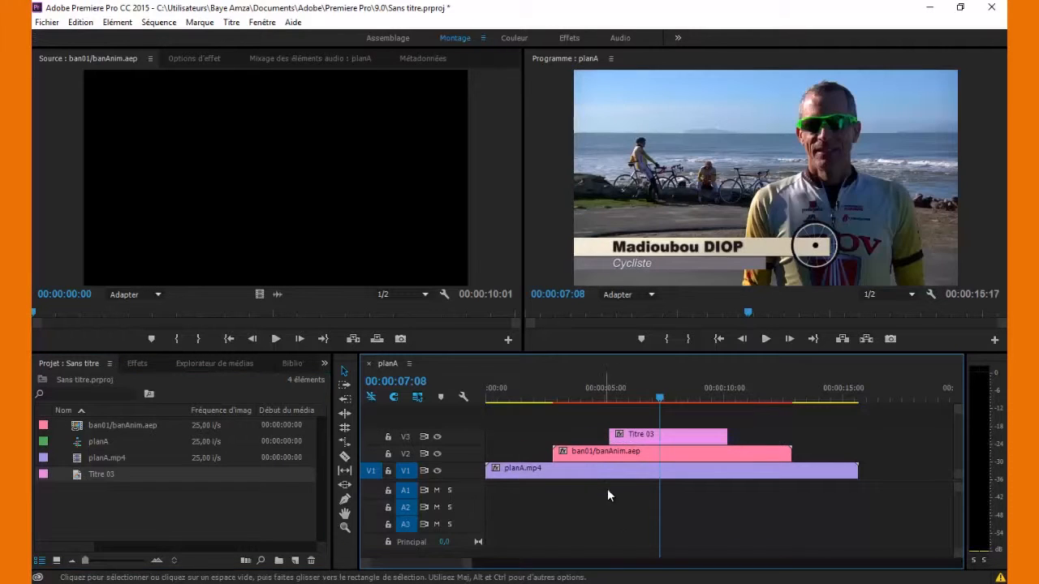
pyautogui.moveTo(540, 387); pyautogui.dragTo(591, 392)
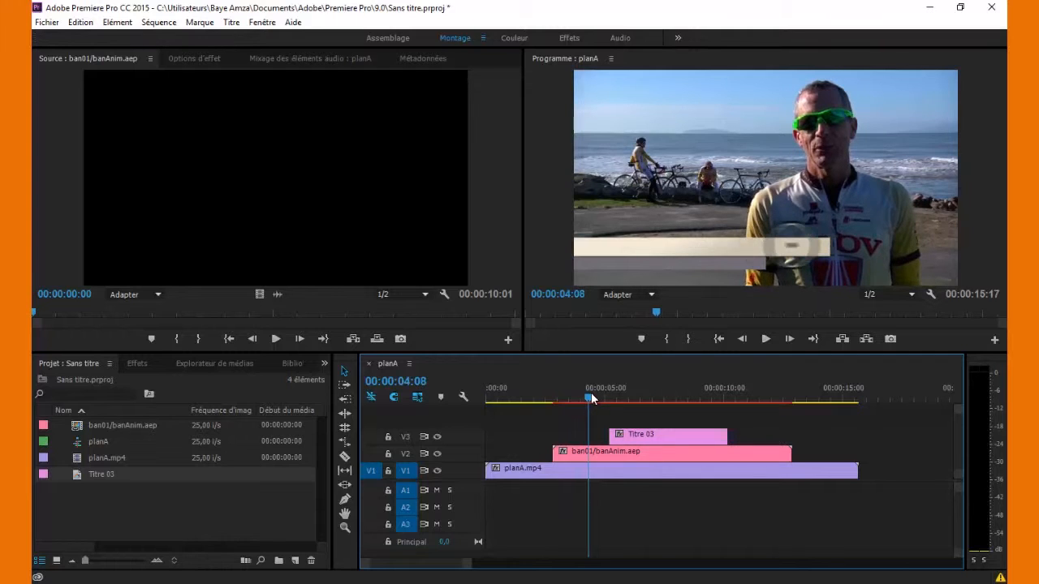
pyautogui.moveTo(655, 436); pyautogui.dragTo(648, 443)
pyautogui.moveTo(681, 393); pyautogui.dragTo(757, 395)
# - Extend Titre 03 to 00:00:06:10 and preview its entrance over the banner
pyautogui.moveTo(707, 432); pyautogui.dragTo(757, 430)
pyautogui.click(548, 394)
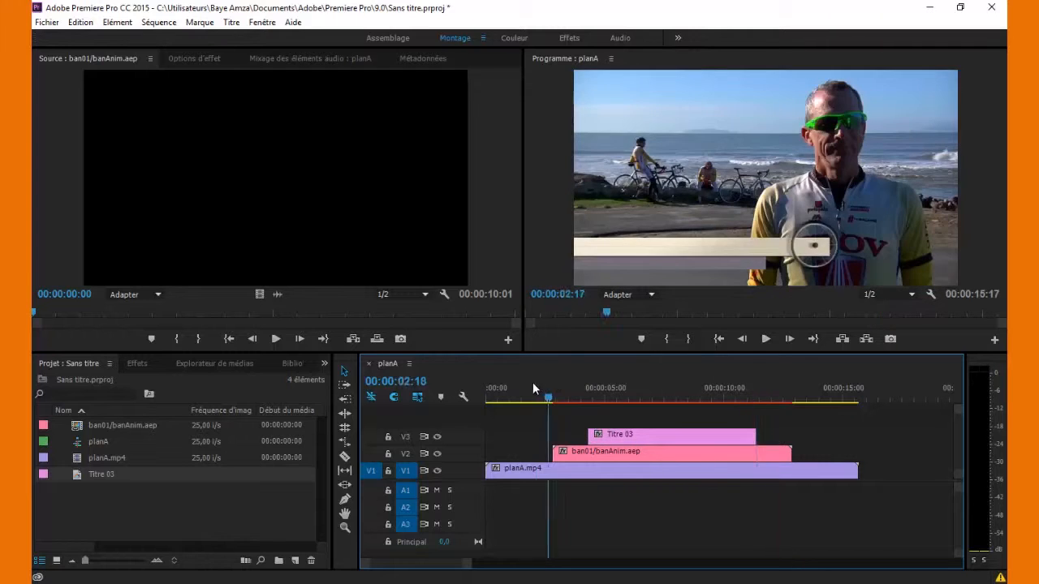
pyautogui.moveTo(532, 382); pyautogui.dragTo(844, 406)
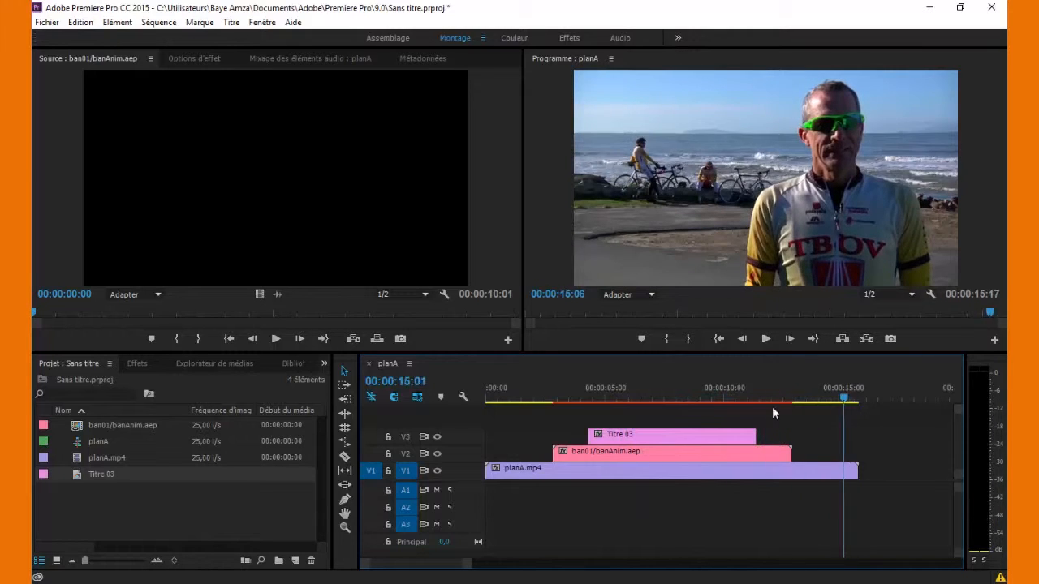
pyautogui.click(661, 399)
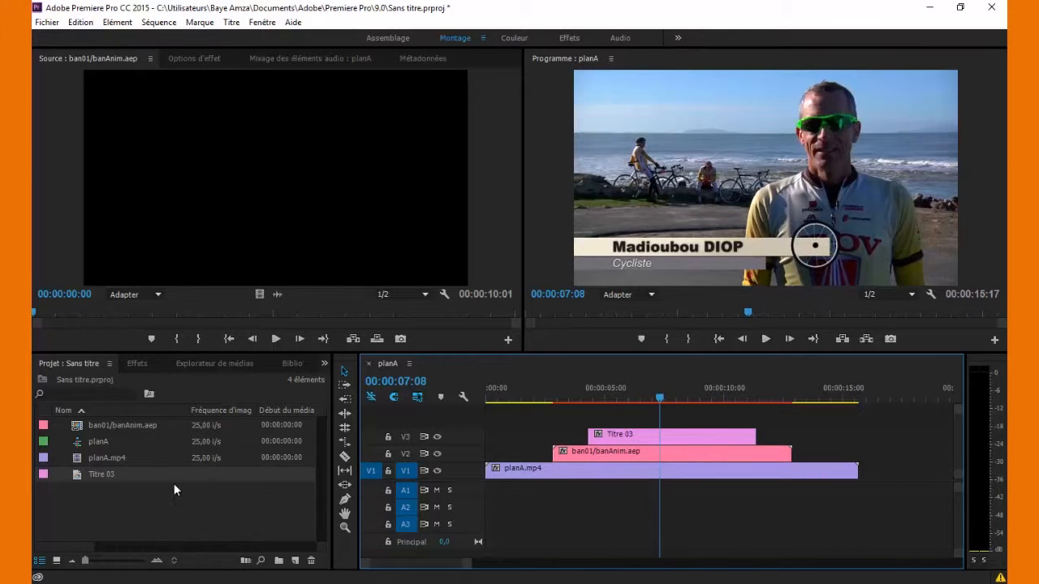
# - Add a Fondu enchaîné cross dissolve at both the start and end of Titre 03
pyautogui.click(136, 364)
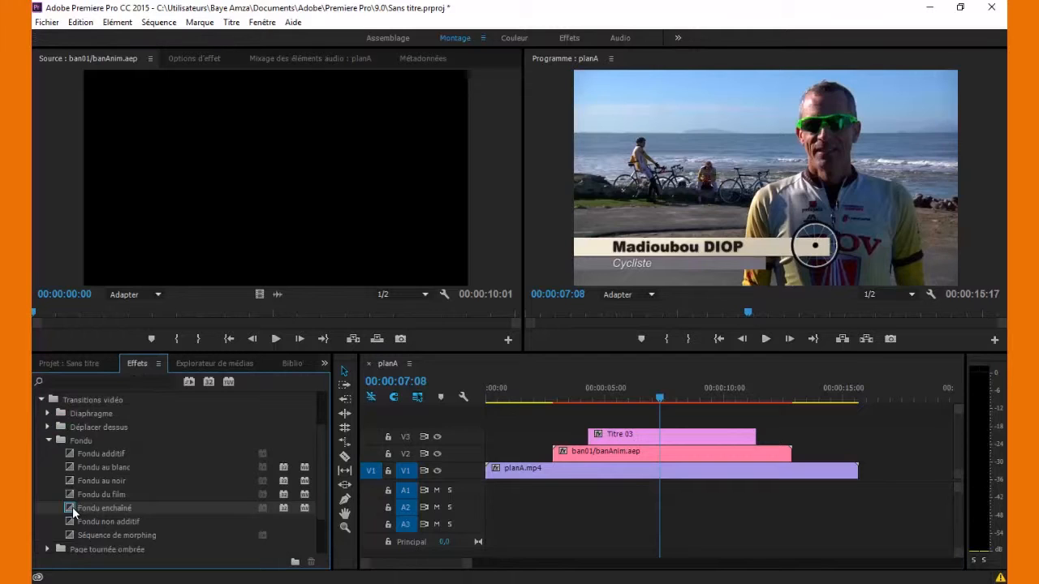
pyautogui.moveTo(73, 511)
pyautogui.mouseDown()
pyautogui.moveTo(520, 428)
pyautogui.moveTo(593, 434)
pyautogui.mouseUp()
pyautogui.moveTo(70, 510); pyautogui.dragTo(752, 437)
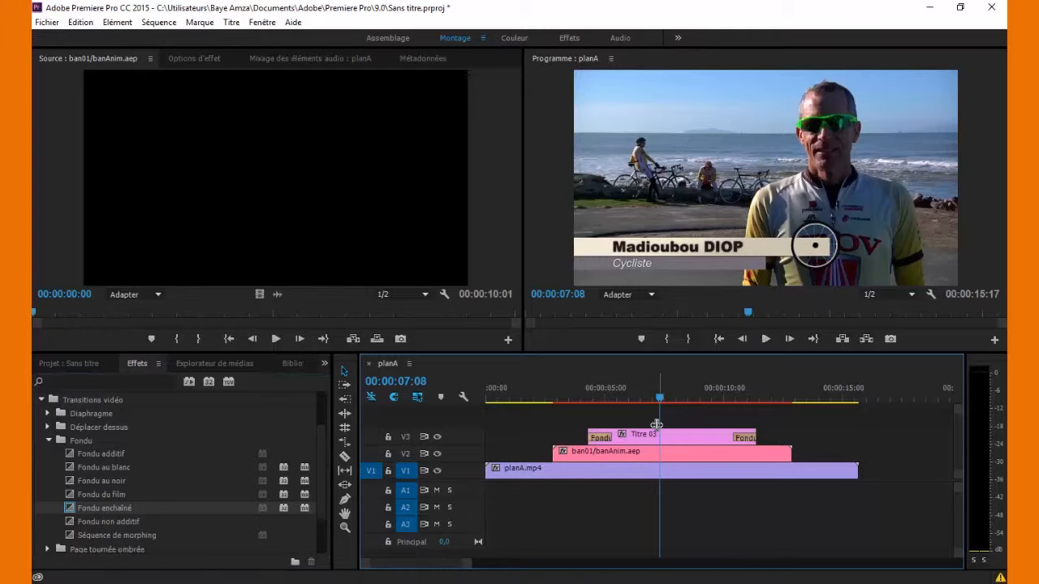
pyautogui.moveTo(644, 393); pyautogui.dragTo(564, 398)
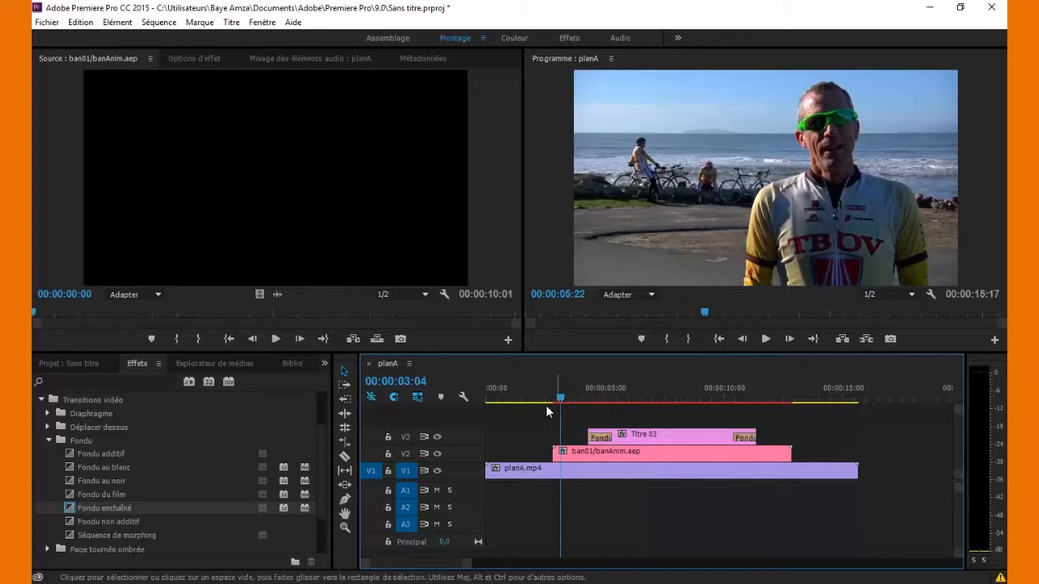
pyautogui.click(48, 23)
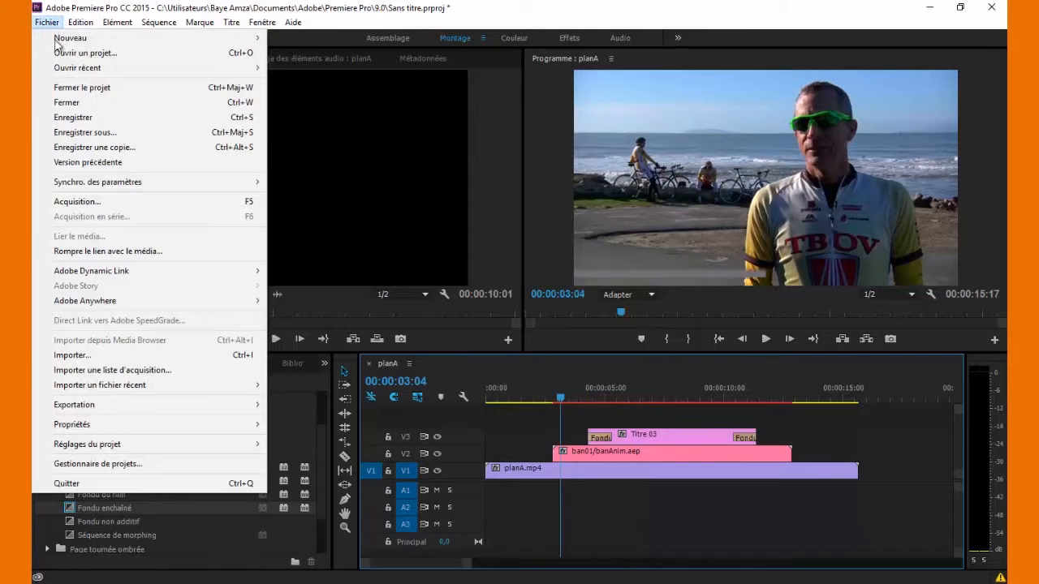
# - Export the sequence as 1280x720 H.264 planA_1.mp4 without audio and play it in VLC
pyautogui.moveTo(203, 403)
pyautogui.click(315, 408)
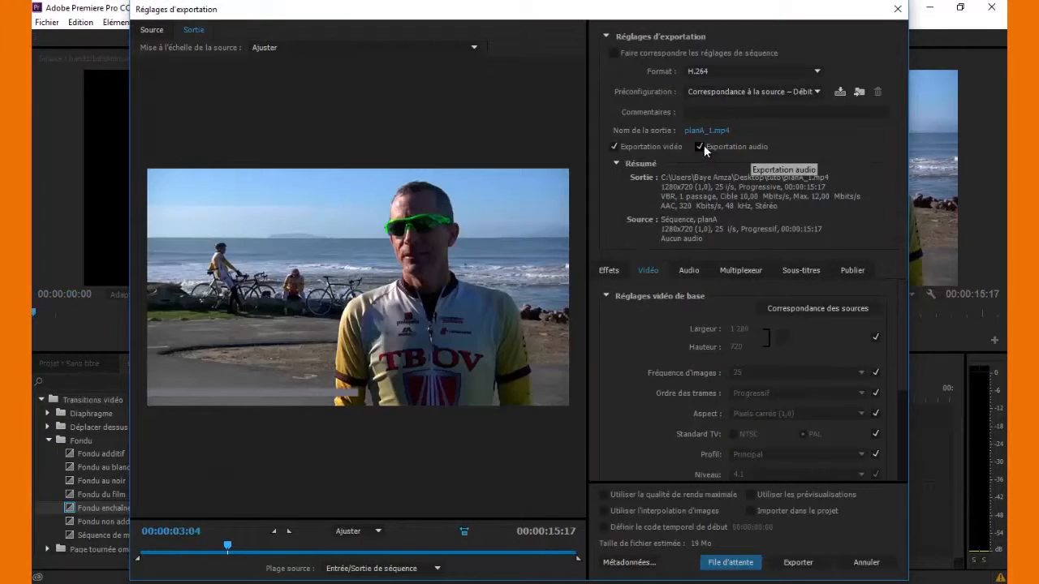
pyautogui.click(700, 146)
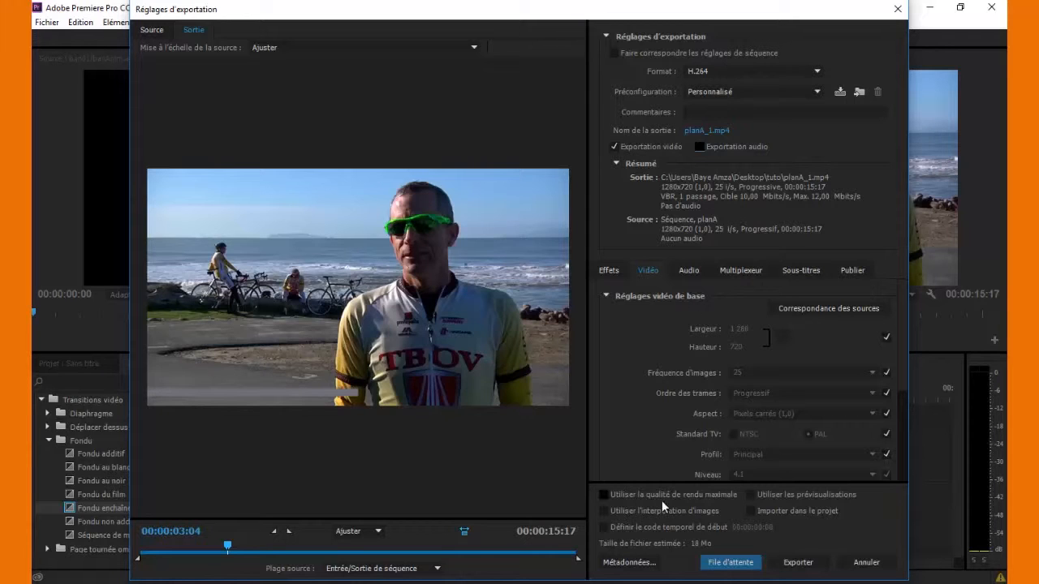
pyautogui.click(790, 554)
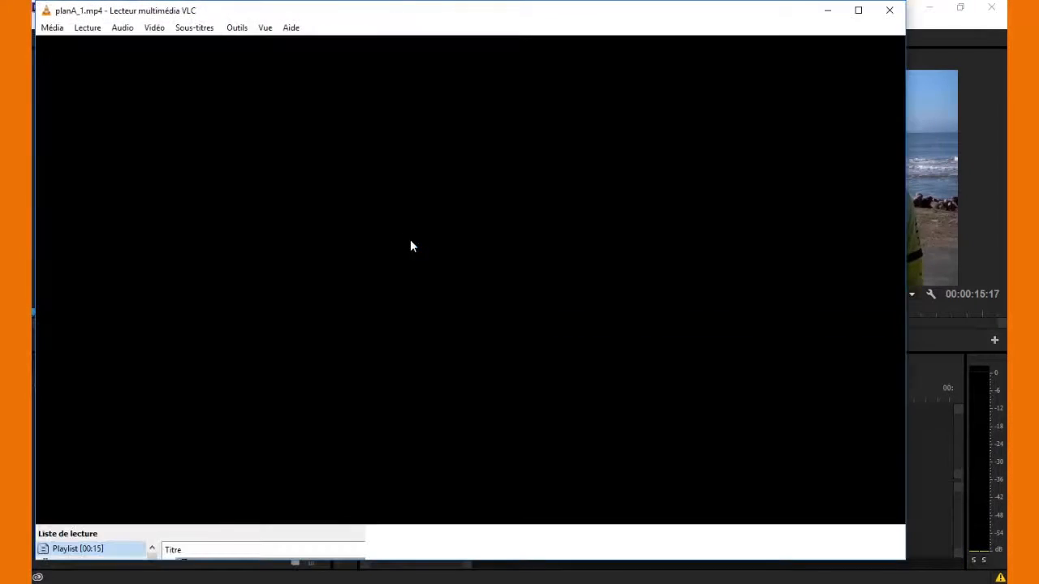
pyautogui.doubleClick(410, 238)
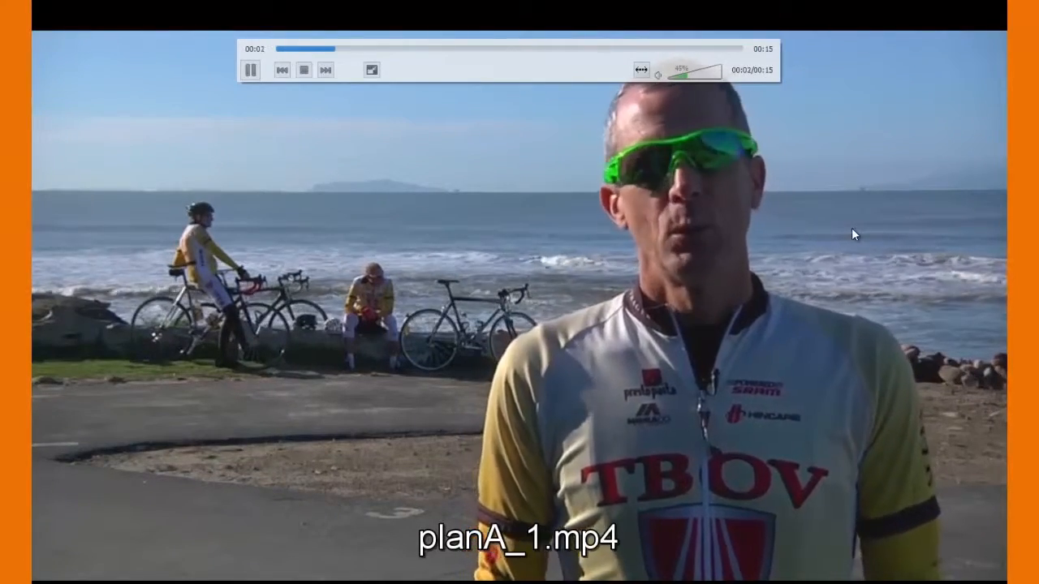